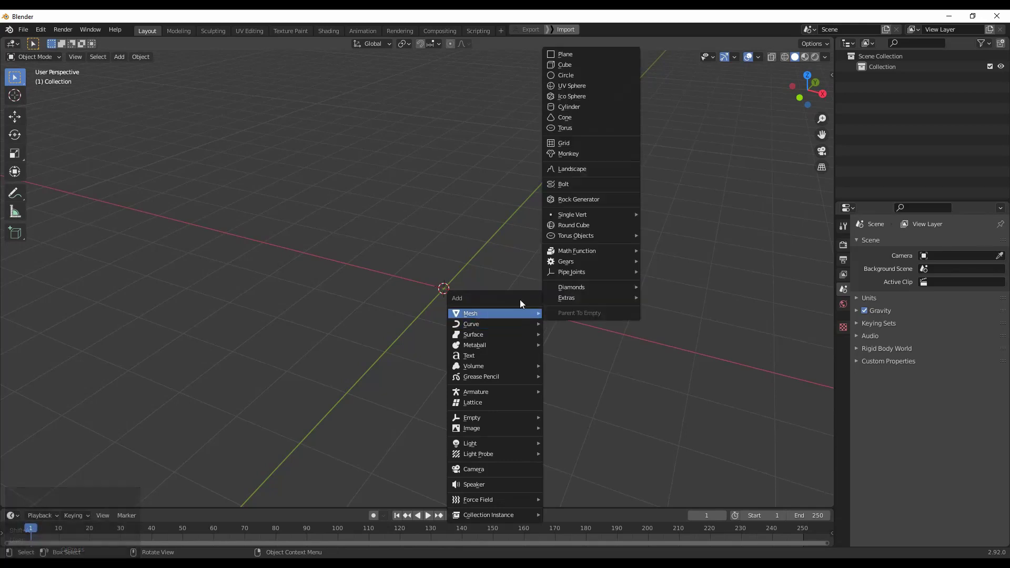
- Add a cylinder mesh with 20 vertices
{"action": "left_click", "coordinate": [583, 106]}
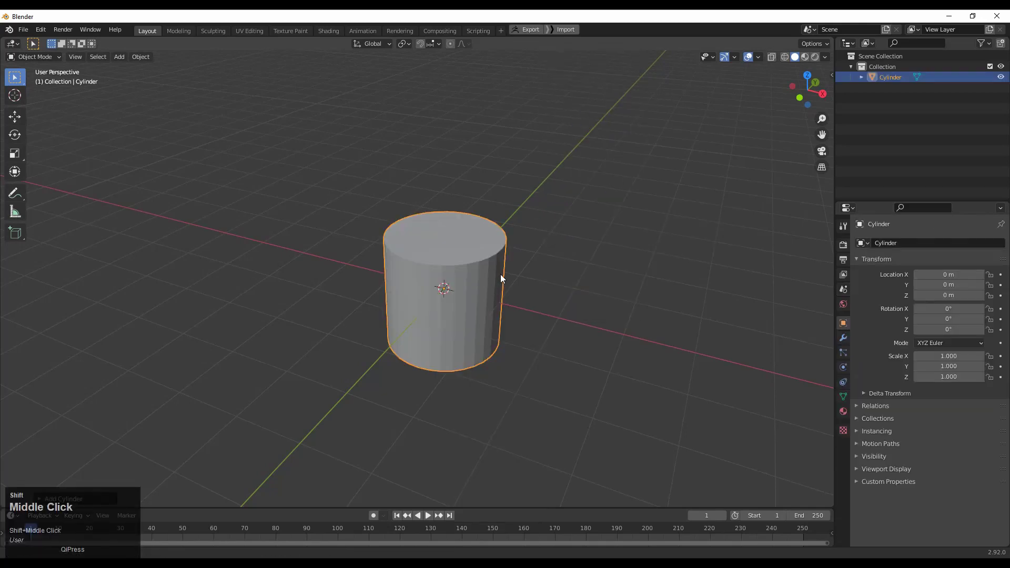
{"action": "middle_click_drag", "start_coordinate": [500, 274], "coordinate": [473, 294]}
{"action": "left_click", "coordinate": [49, 500]}
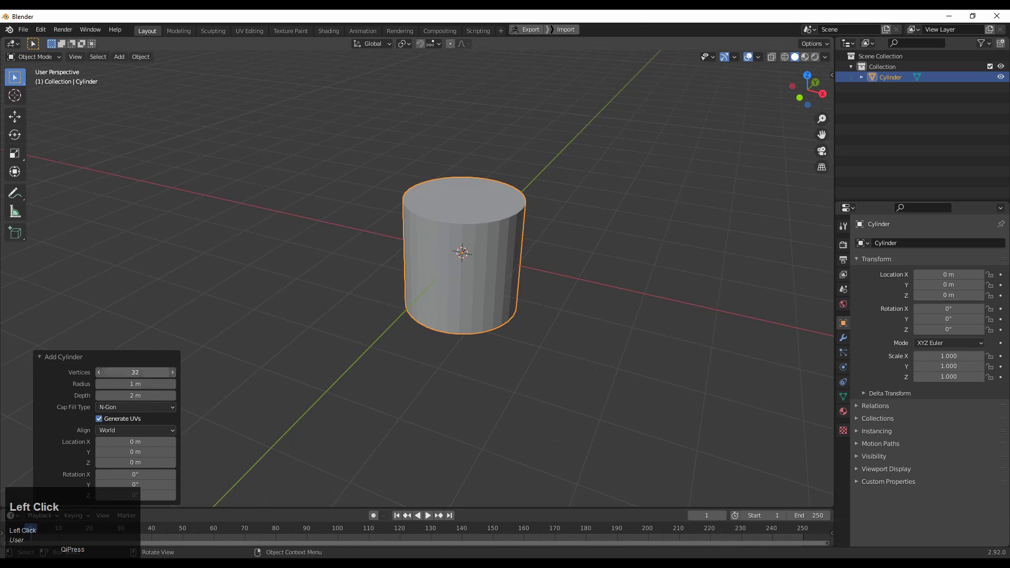
{"action": "left_click", "coordinate": [80, 403]}
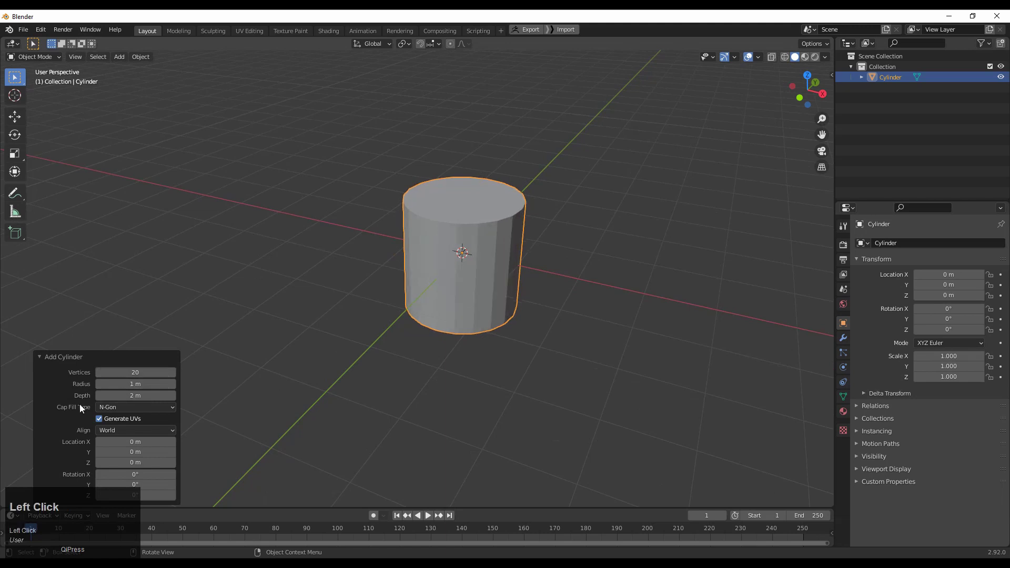
- Scale the cylinder along Z to 0.5
{"action": "middle_click_drag", "start_coordinate": [446, 274], "coordinate": [588, 288]}
{"action": "key", "text": "s"}
{"action": "key", "text": "z"}
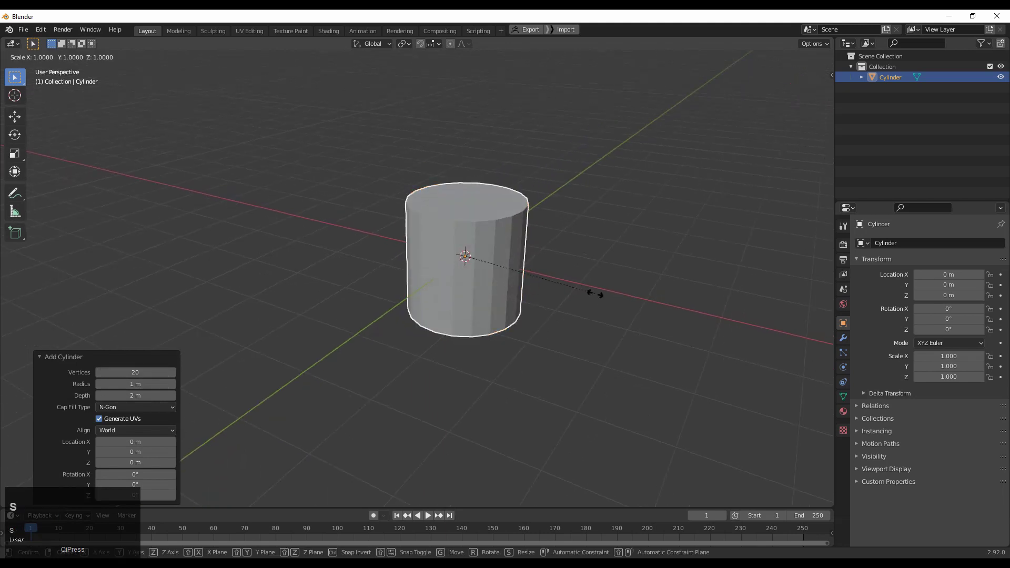
{"action": "left_click", "coordinate": [509, 251]}
- Extrude the cylinder's top face upward in Edit Mode and scale it to 0.8
{"action": "key", "text": "Tab"}
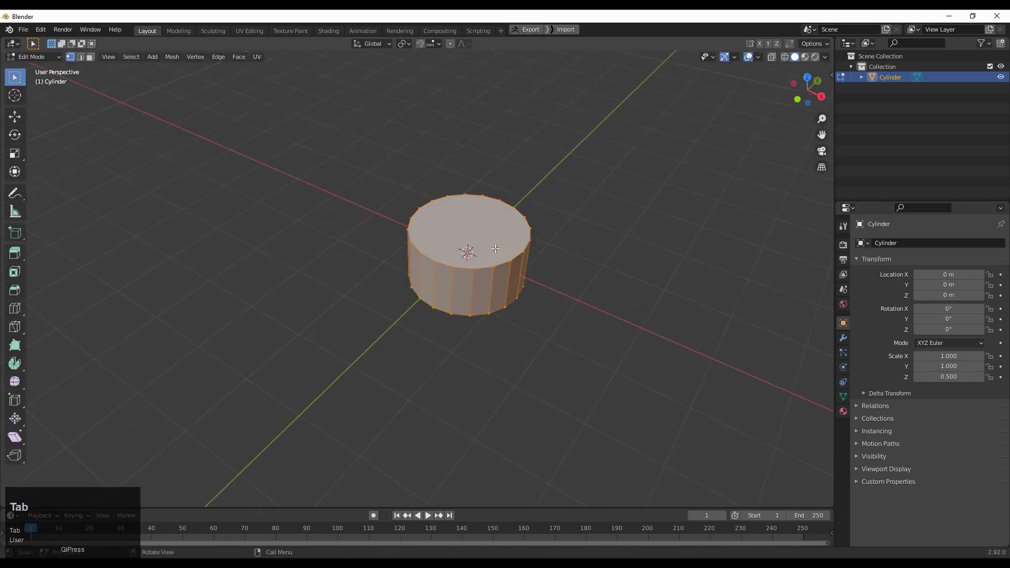
{"action": "key", "text": "3"}
{"action": "left_click", "coordinate": [489, 238]}
{"action": "scroll", "coordinate": [499, 290], "scroll_direction": "up", "scroll_amount": 2}
{"action": "mouse_move", "coordinate": [521, 257]}
{"action": "middle_mouse_down", "text": "shift"}
{"action": "mouse_move", "coordinate": [499, 290]}
{"action": "mouse_move", "coordinate": [516, 267]}
{"action": "middle_mouse_up", "text": "shift"}
{"action": "key", "text": "w"}
{"action": "key", "text": "w"}
{"action": "key", "text": "e"}
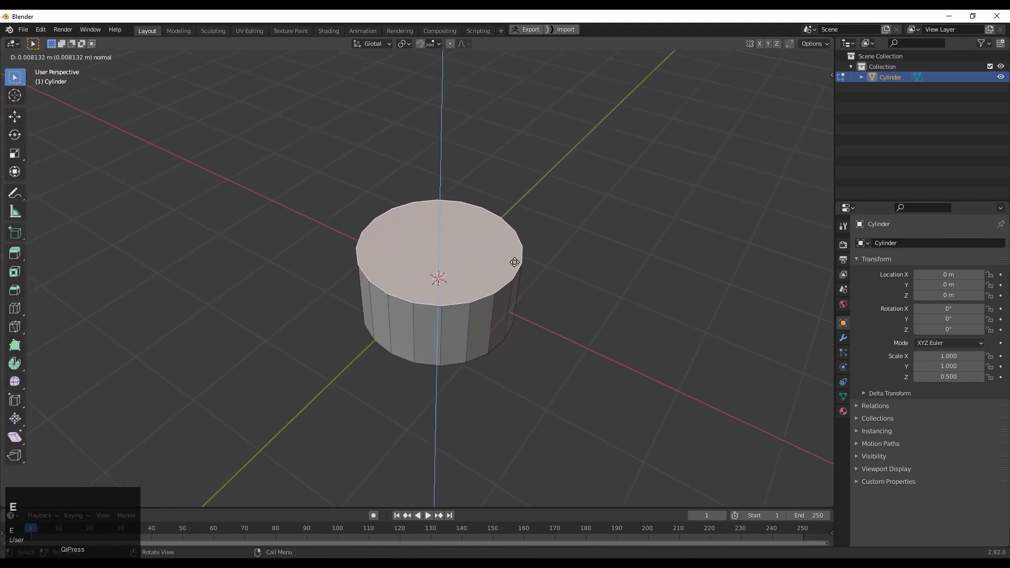
{"action": "left_click", "coordinate": [513, 256]}
{"action": "key", "text": "s"}
{"action": "left_click", "coordinate": [534, 279]}
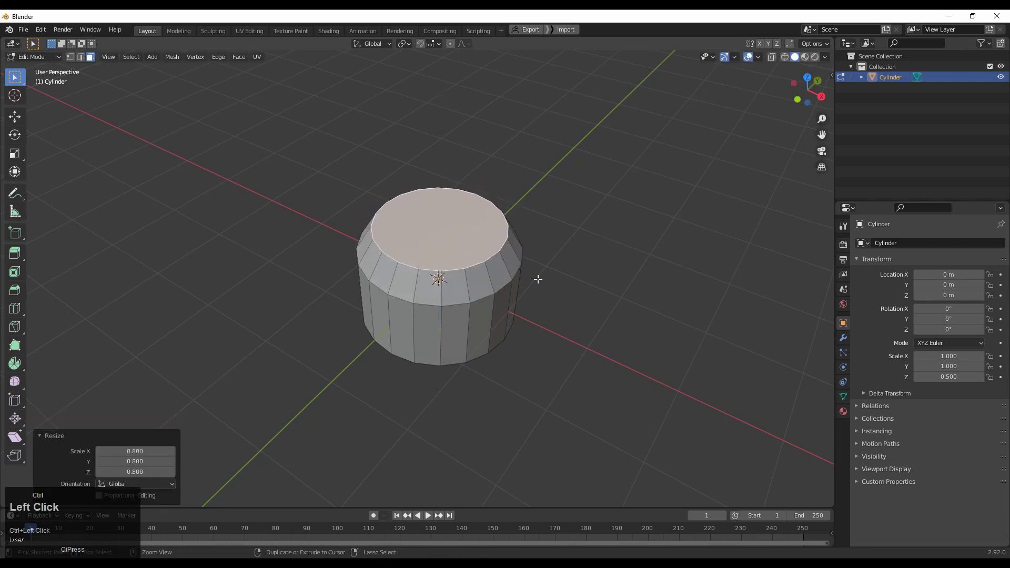
- Lower the scaled top face about 0.13 m along Z
{"action": "left_click", "coordinate": [14, 118]}
{"action": "middle_click_drag", "start_coordinate": [437, 248], "coordinate": [440, 278]}
{"action": "left_click_drag", "start_coordinate": [446, 187], "coordinate": [446, 208]}
{"action": "middle_click_drag", "start_coordinate": [446, 208], "coordinate": [446, 195]}
- Add one centred horizontal loop cut around the cylinder's side
{"action": "key", "text": "ctrl+r"}
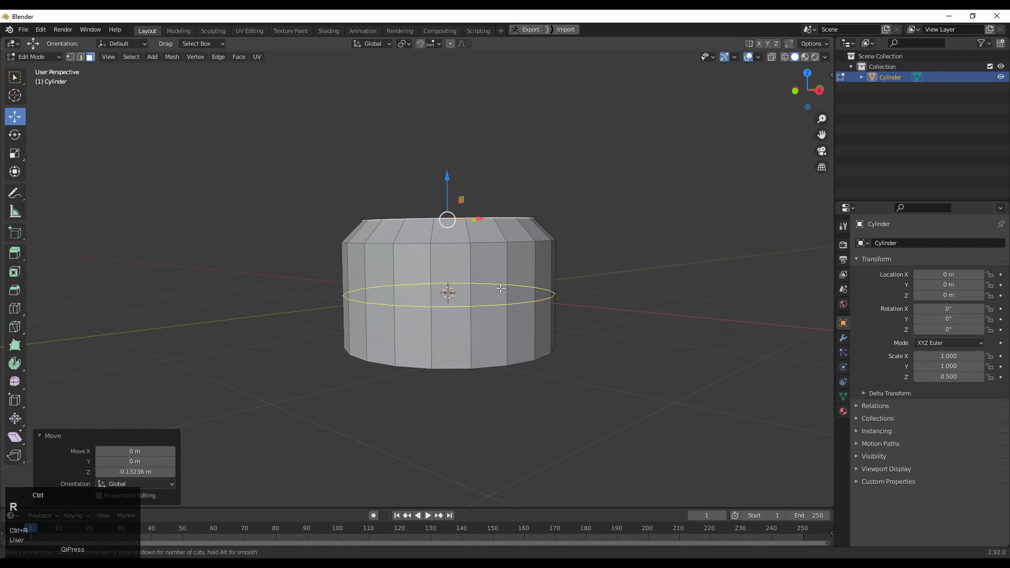
{"action": "left_click", "coordinate": [499, 287]}
{"action": "right_click", "coordinate": [660, 343]}
- Select through the mesh in front view and delete the part below the middle loop cut
{"action": "key", "text": "1"}
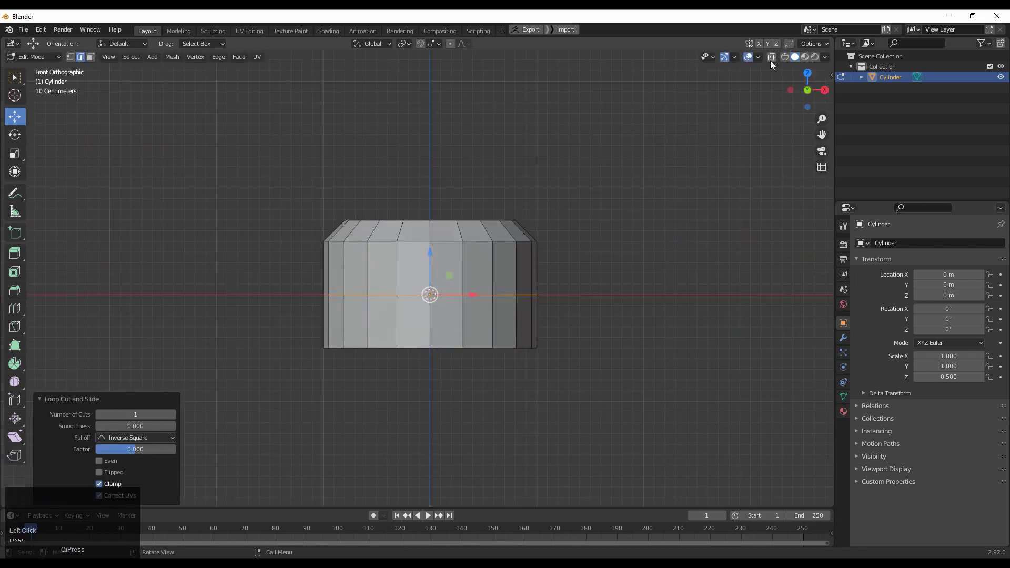
{"action": "left_click", "coordinate": [771, 57]}
{"action": "left_click_drag", "start_coordinate": [705, 300], "coordinate": [205, 471]}
{"action": "key", "text": "x"}
{"action": "left_click", "coordinate": [367, 376]}
{"action": "middle_click_drag", "start_coordinate": [427, 316], "coordinate": [431, 345]}
{"action": "left_click", "coordinate": [771, 57]}
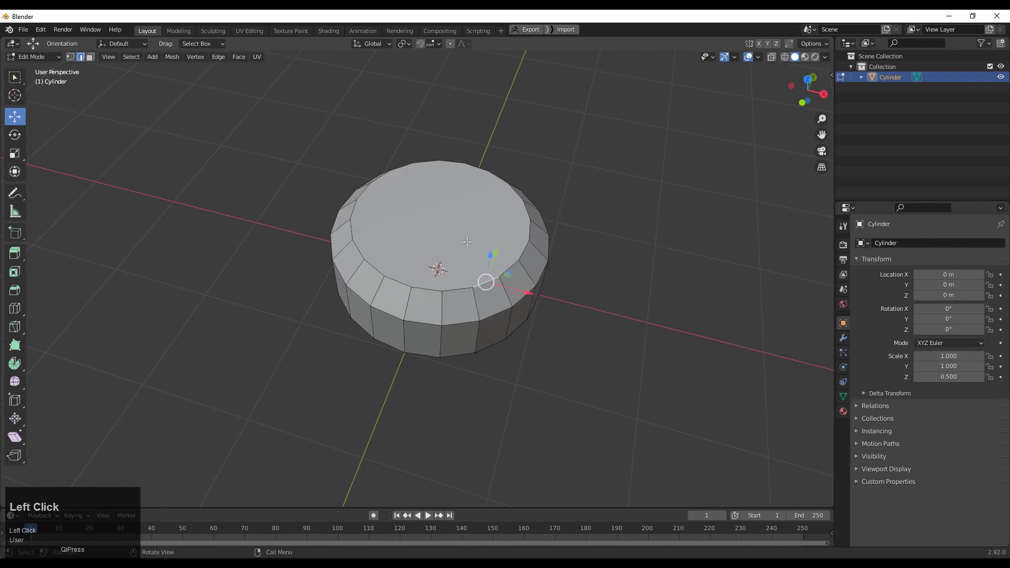
- Inset the top face three times to make concentric rings, the last with a thickness of about 0.036 m
{"action": "middle_click_drag", "start_coordinate": [467, 241], "coordinate": [467, 257]}
{"action": "key", "text": "3"}
{"action": "left_click", "coordinate": [467, 258]}
{"action": "key", "text": "i"}
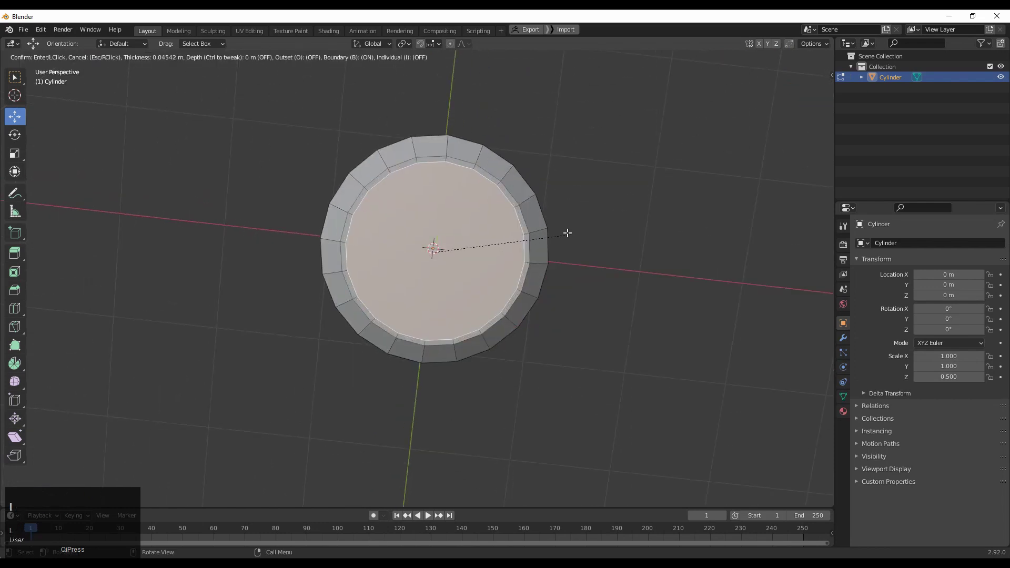
{"action": "left_click", "coordinate": [614, 236]}
{"action": "key", "text": "i"}
{"action": "left_click", "coordinate": [720, 270]}
{"action": "key", "text": "i"}
{"action": "left_click", "coordinate": [664, 251]}
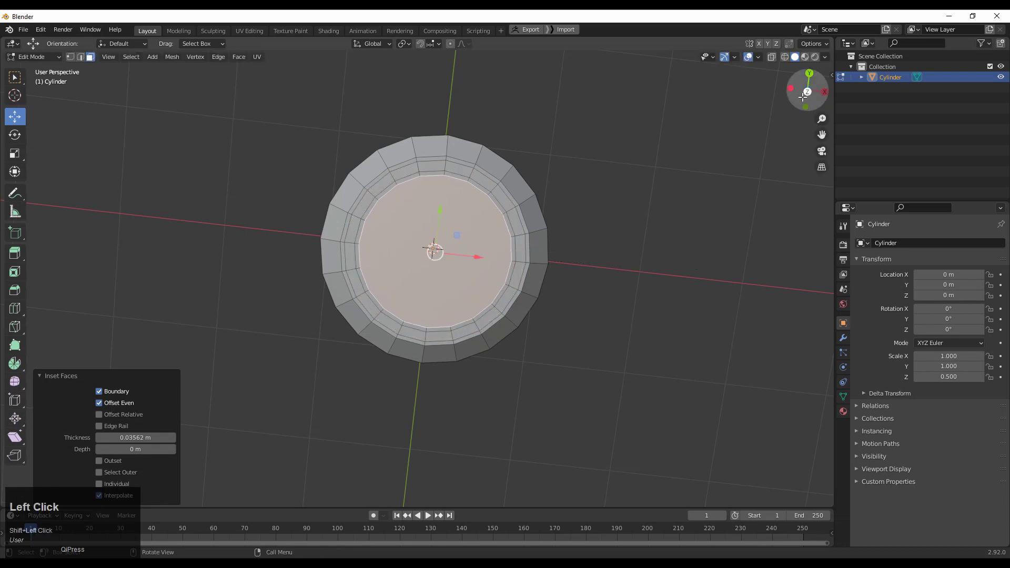
- Connect opposite vertices of the innermost ring with edges along the X and Y centre lines in top view
{"action": "left_click", "coordinate": [807, 91]}
{"action": "middle_click_drag", "start_coordinate": [527, 234], "coordinate": [567, 296], "text": "shift"}
{"action": "middle_click_drag", "start_coordinate": [462, 308], "coordinate": [461, 265], "text": "ctrl"}
{"action": "key", "text": "1"}
{"action": "left_click", "coordinate": [478, 209]}
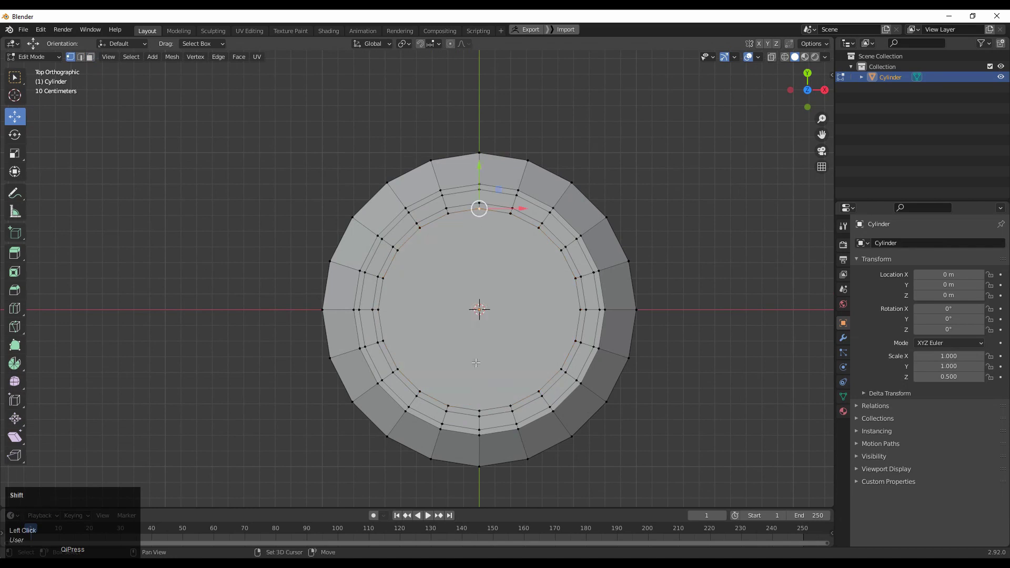
{"action": "right_click", "coordinate": [482, 323]}
{"action": "left_click", "coordinate": [480, 383]}
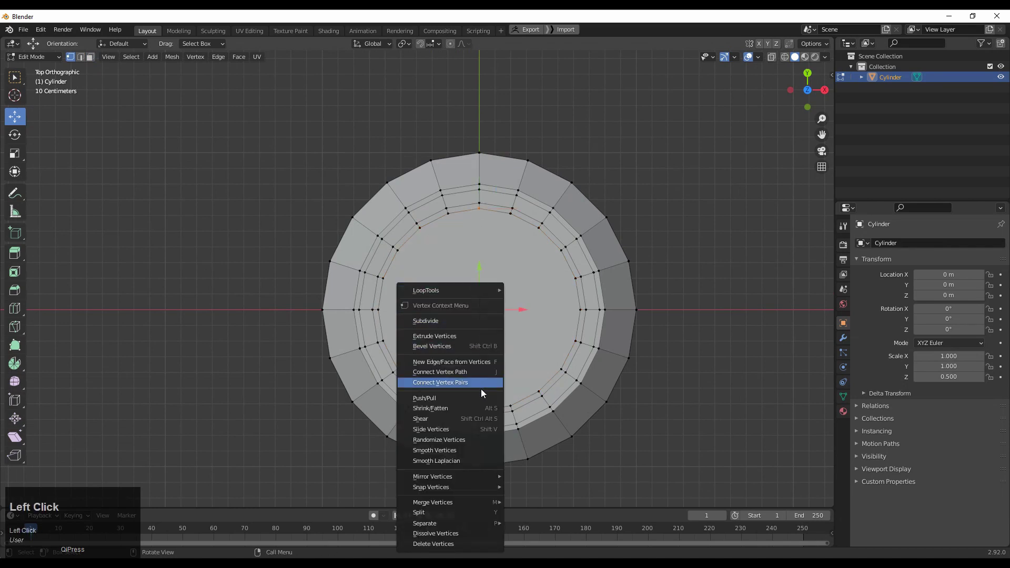
{"action": "left_click", "coordinate": [382, 312]}
{"action": "left_click", "coordinate": [559, 310], "text": "shift"}
{"action": "right_click", "coordinate": [560, 310]}
{"action": "left_click", "coordinate": [560, 311]}
- Connect opposite inner-ring vertices with edges parallel to Y on both sides of the centre line
{"action": "left_click", "coordinate": [448, 405], "text": "shift"}
{"action": "right_click", "coordinate": [450, 247]}
{"action": "left_click", "coordinate": [450, 247]}
{"action": "left_click", "coordinate": [510, 406], "text": "shift"}
{"action": "right_click", "coordinate": [500, 349]}
{"action": "left_click", "coordinate": [500, 349]}
- Connect opposite inner-ring vertices with edges parallel to X above and below the centre line
{"action": "left_click", "coordinate": [576, 278]}
{"action": "left_click", "coordinate": [383, 278], "text": "shift"}
{"action": "right_click", "coordinate": [417, 343]}
{"action": "left_click", "coordinate": [417, 343]}
{"action": "left_click", "coordinate": [383, 341]}
{"action": "left_click", "coordinate": [575, 341], "text": "shift"}
{"action": "right_click", "coordinate": [541, 336]}
{"action": "left_click", "coordinate": [541, 336]}
- Select the cross-shaped faces in the middle of the top and delete them
{"action": "key", "text": "3"}
{"action": "left_click_drag", "start_coordinate": [468, 235], "coordinate": [497, 390]}
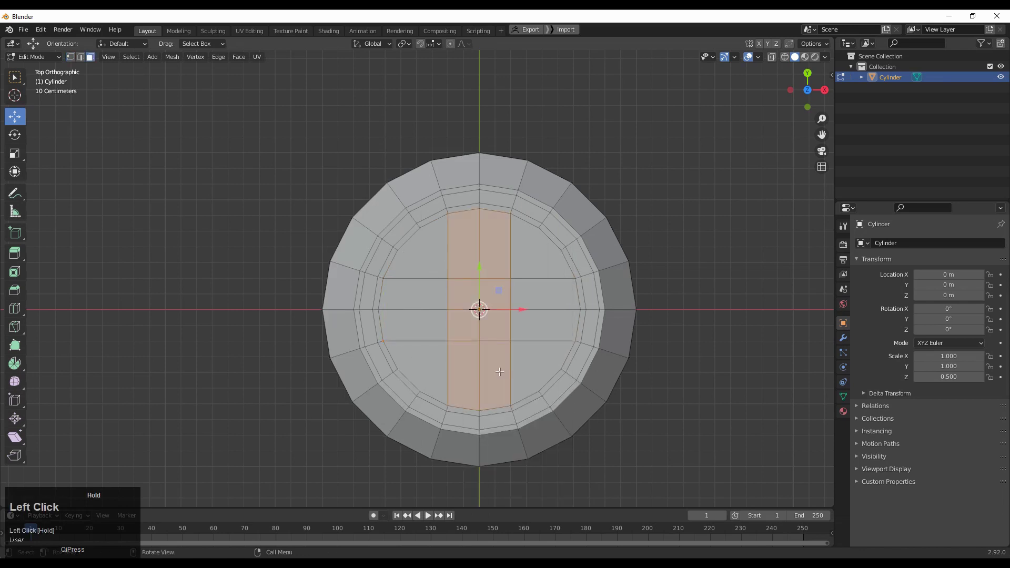
{"action": "left_click_drag", "start_coordinate": [403, 295], "coordinate": [559, 327], "text": "shift"}
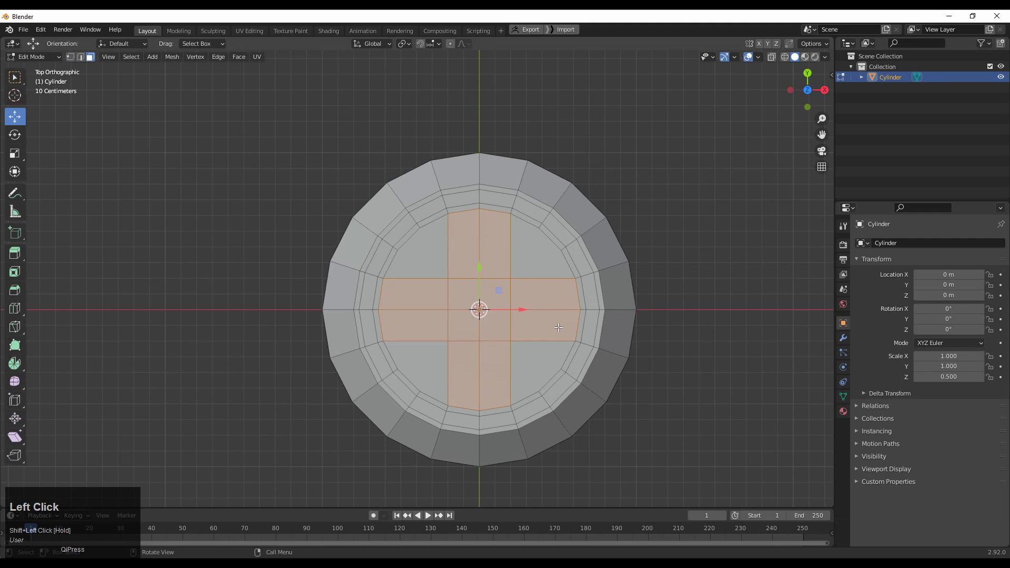
{"action": "key", "text": "x"}
{"action": "left_click", "coordinate": [549, 349]}
- Select through the mesh in top view and delete the half on the negative X side
{"action": "middle_click_drag", "start_coordinate": [549, 350], "coordinate": [499, 365]}
{"action": "middle_click_drag", "start_coordinate": [499, 365], "coordinate": [561, 388], "text": "ctrl"}
{"action": "key", "text": "1"}
{"action": "left_click", "coordinate": [454, 245]}
{"action": "left_click", "coordinate": [807, 89]}
{"action": "middle_click_drag", "start_coordinate": [582, 241], "coordinate": [587, 171], "text": "shift"}
{"action": "left_click", "coordinate": [772, 59]}
{"action": "scroll", "coordinate": [439, 294], "scroll_direction": "down", "scroll_amount": 3}
{"action": "left_click_drag", "start_coordinate": [474, 139], "coordinate": [277, 473]}
{"action": "key", "text": "x"}
{"action": "left_click", "coordinate": [383, 290]}
- Delete the part on the negative Y side, keeping only the positive X and Y quarter
{"action": "left_click_drag", "start_coordinate": [629, 294], "coordinate": [294, 501]}
{"action": "key", "text": "x"}
{"action": "left_click", "coordinate": [475, 301]}
{"action": "middle_click_drag", "start_coordinate": [466, 314], "coordinate": [433, 362], "text": "shift"}
- Connect the wedge's inner corner vertex to the two middle vertices on its arc with Connect Vertex Pairs
{"action": "key", "text": "c"}
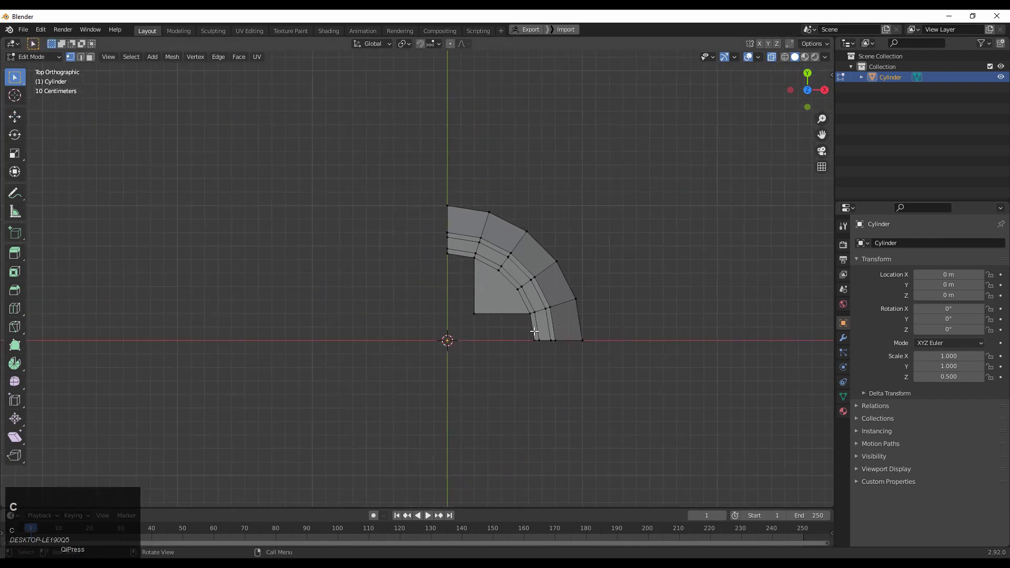
{"action": "middle_click_drag", "start_coordinate": [520, 348], "coordinate": [534, 271], "text": "ctrl"}
{"action": "right_click", "coordinate": [522, 337]}
{"action": "left_click", "coordinate": [523, 338]}
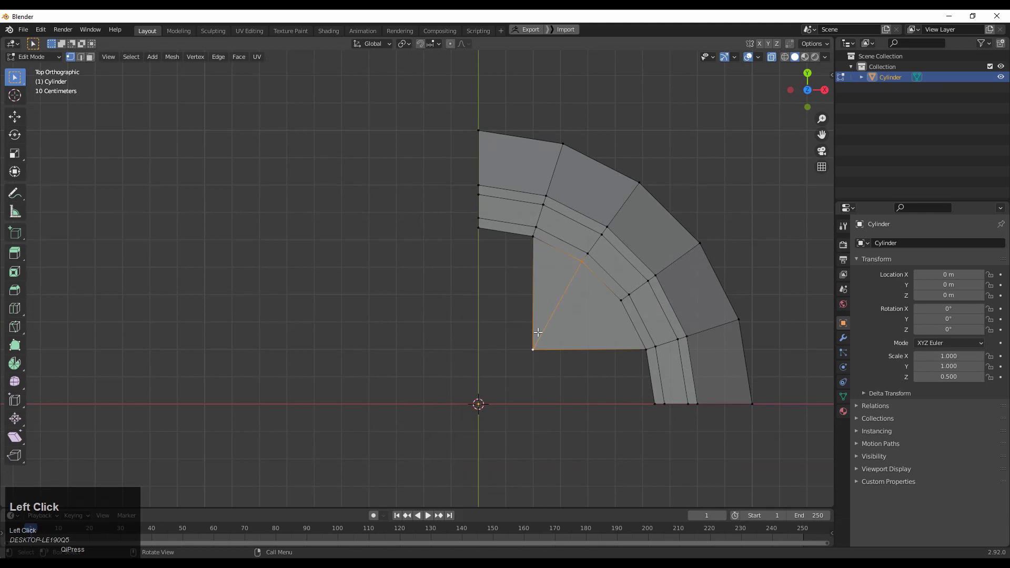
{"action": "left_click", "coordinate": [617, 299], "text": "shift"}
{"action": "right_click", "coordinate": [594, 323]}
{"action": "left_click", "coordinate": [594, 323]}
- Add centred loop cuts across the wedge's two outer triangular faces
{"action": "middle_click_drag", "start_coordinate": [553, 386], "coordinate": [526, 381], "text": "shift"}
{"action": "key", "text": "ctrl+r"}
{"action": "left_click", "coordinate": [527, 383]}
{"action": "right_click", "coordinate": [527, 383]}
{"action": "key", "text": "ctrl+r"}
{"action": "left_click", "coordinate": [449, 302]}
{"action": "right_click", "coordinate": [449, 302]}
- Connect the cut vertex on the upper spoke to the midpoint of the wedge's straight lower edge
{"action": "left_click", "coordinate": [506, 312]}
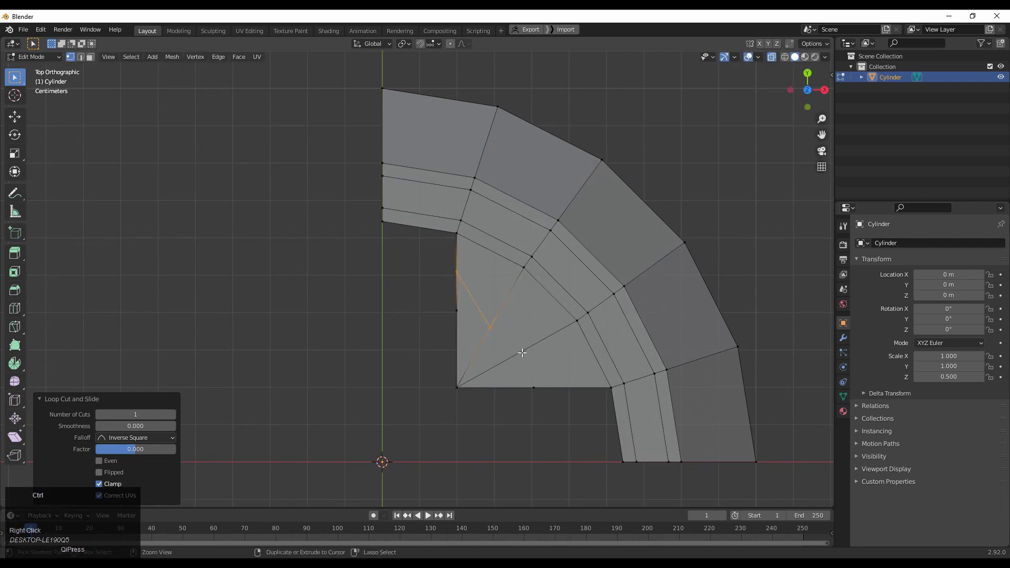
{"action": "left_click", "coordinate": [492, 326]}
{"action": "right_click", "coordinate": [513, 311]}
{"action": "left_click", "coordinate": [513, 310]}
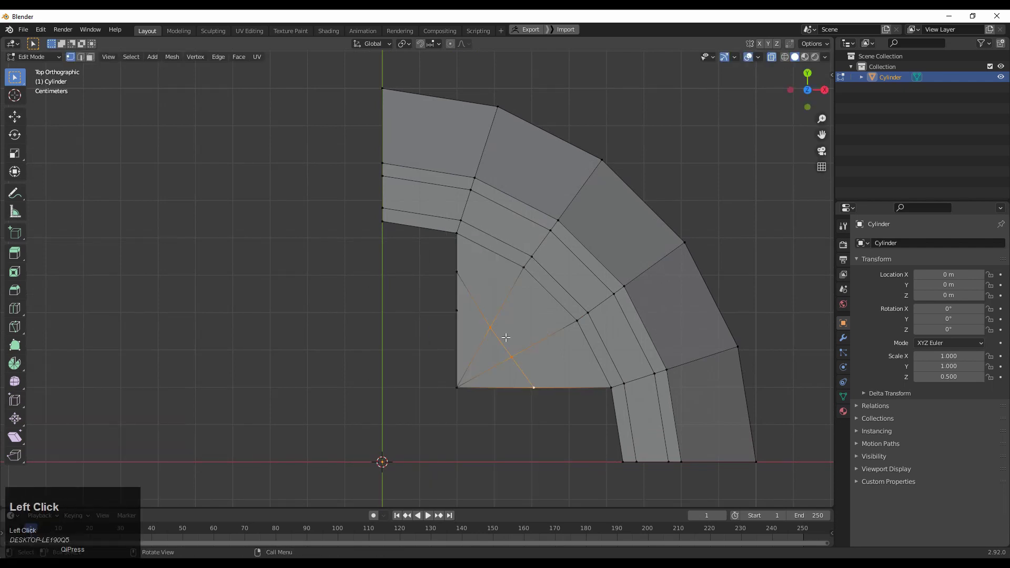
- Add a centred cut on the lower spoke and connect its vertex to the one on the upper spoke
{"action": "key", "text": "ctrl+r"}
{"action": "left_click", "coordinate": [520, 358]}
{"action": "right_click", "coordinate": [521, 358]}
{"action": "left_click", "coordinate": [494, 330]}
{"action": "left_click", "coordinate": [522, 358], "text": "shift"}
{"action": "right_click", "coordinate": [509, 326]}
{"action": "left_click", "coordinate": [509, 326]}
- Dissolve the surplus edges in the wedge, leaving only the short edge between the two spokes
{"action": "key", "text": "2"}
{"action": "left_click", "coordinate": [506, 299]}
{"action": "key", "text": "ctrl+x"}
{"action": "left_click", "coordinate": [544, 369]}
{"action": "left_click", "coordinate": [468, 295], "text": "shift"}
{"action": "key", "text": "ctrl+x"}
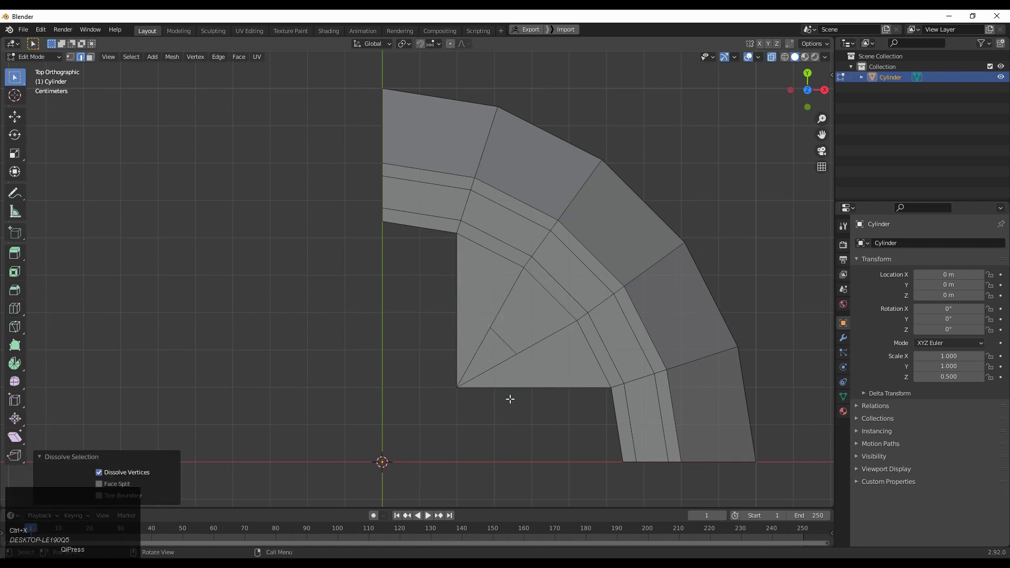
- Extrude the open inner boundary edges of the quarter and move them down along Z to form the recess walls
{"action": "middle_click_drag", "start_coordinate": [510, 399], "coordinate": [445, 361]}
{"action": "left_click", "coordinate": [472, 295], "text": "alt"}
{"action": "left_click", "coordinate": [770, 57]}
{"action": "left_click", "coordinate": [370, 270], "text": "alt+shift"}
{"action": "middle_click_drag", "start_coordinate": [371, 289], "coordinate": [438, 281]}
{"action": "key", "text": "e"}
{"action": "right_click", "coordinate": [457, 270]}
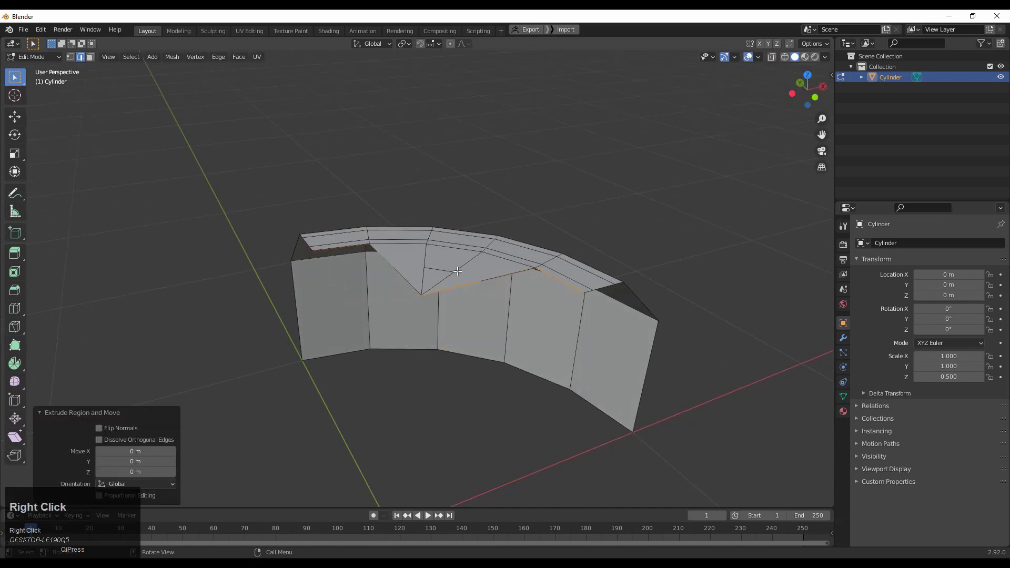
{"action": "key", "text": "g"}
{"action": "key", "text": "z"}
{"action": "left_click", "coordinate": [521, 361]}
- Connect the two spoke vertices to the midpoints of the wedge's adjoining straight edges
{"action": "middle_click_drag", "start_coordinate": [520, 362], "coordinate": [512, 288]}
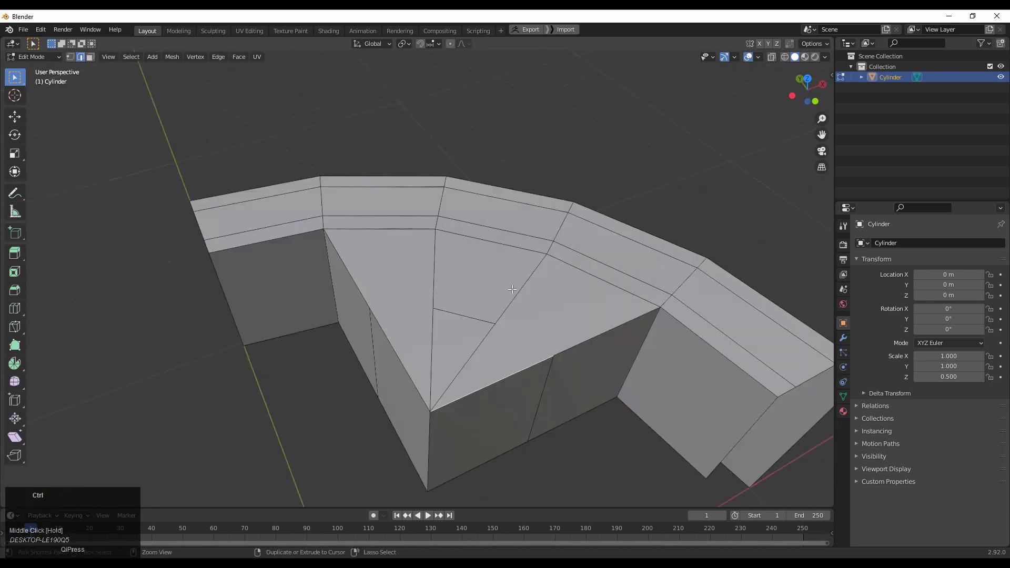
{"action": "key", "text": "1"}
{"action": "left_click", "coordinate": [506, 326], "text": "shift"}
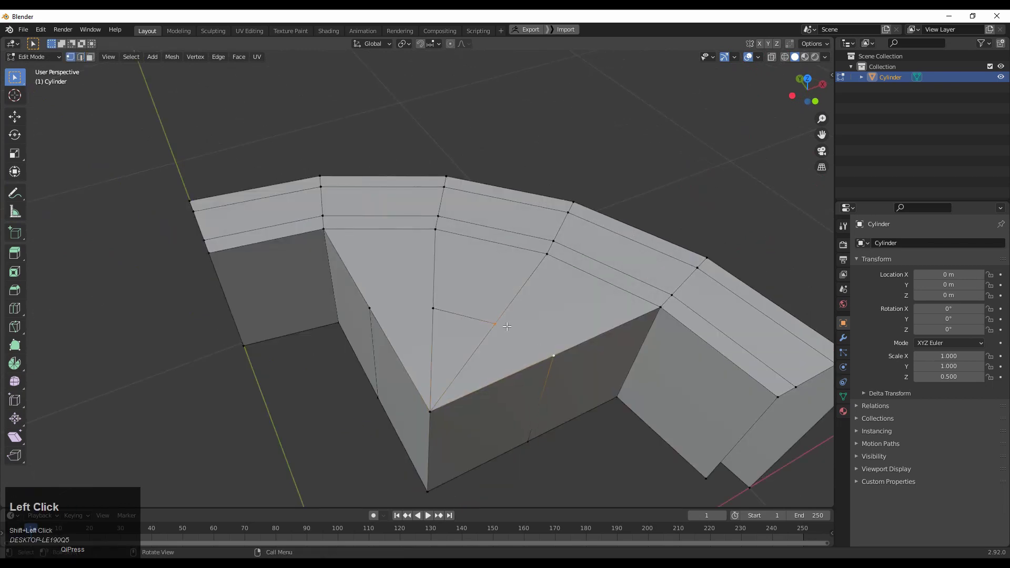
{"action": "middle_click_drag", "start_coordinate": [526, 291], "coordinate": [527, 301]}
{"action": "right_click", "coordinate": [527, 301]}
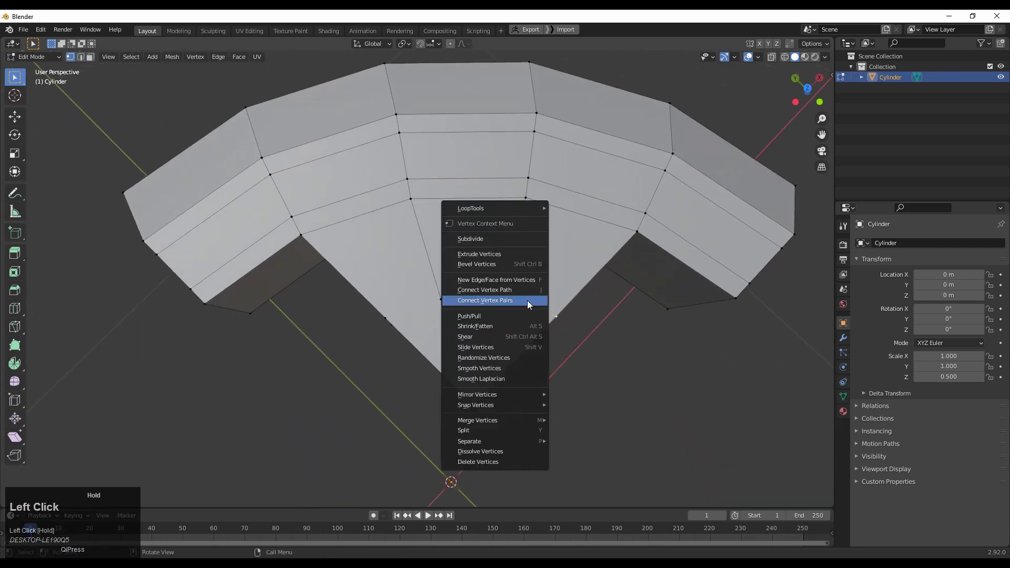
{"action": "left_click", "coordinate": [526, 300]}
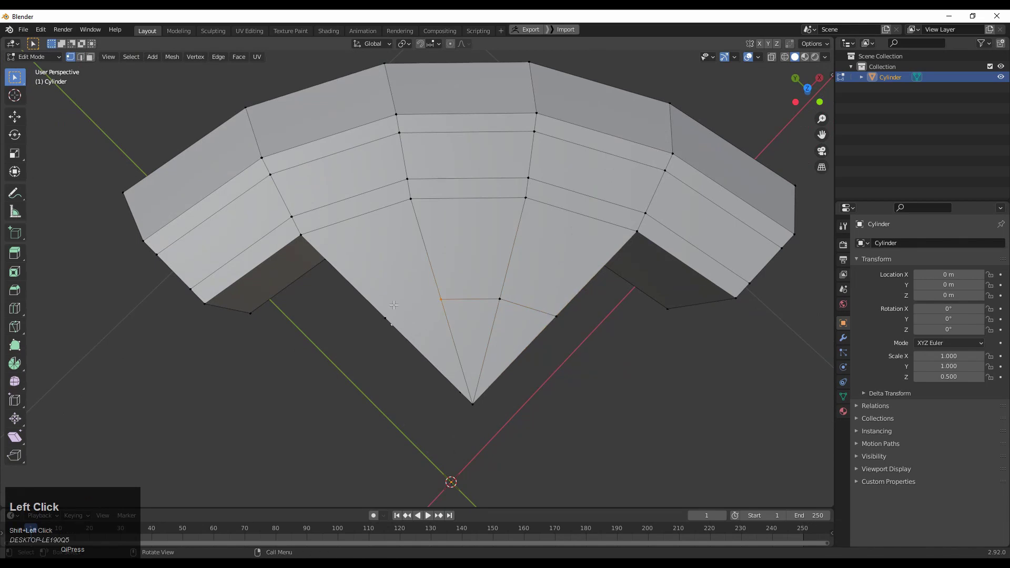
{"action": "middle_click_drag", "start_coordinate": [443, 295], "coordinate": [454, 289]}
- Dissolve the two inner spoke segments running to the wedge's corner
{"action": "key", "text": "2"}
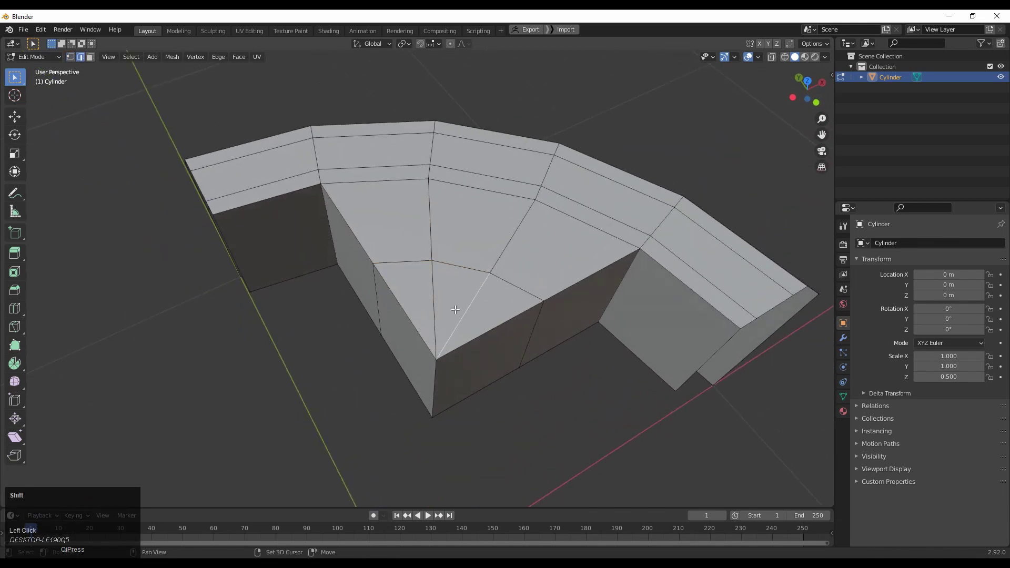
{"action": "key", "text": "ctrl+x"}
{"action": "middle_click_drag", "start_coordinate": [476, 349], "coordinate": [482, 371]}
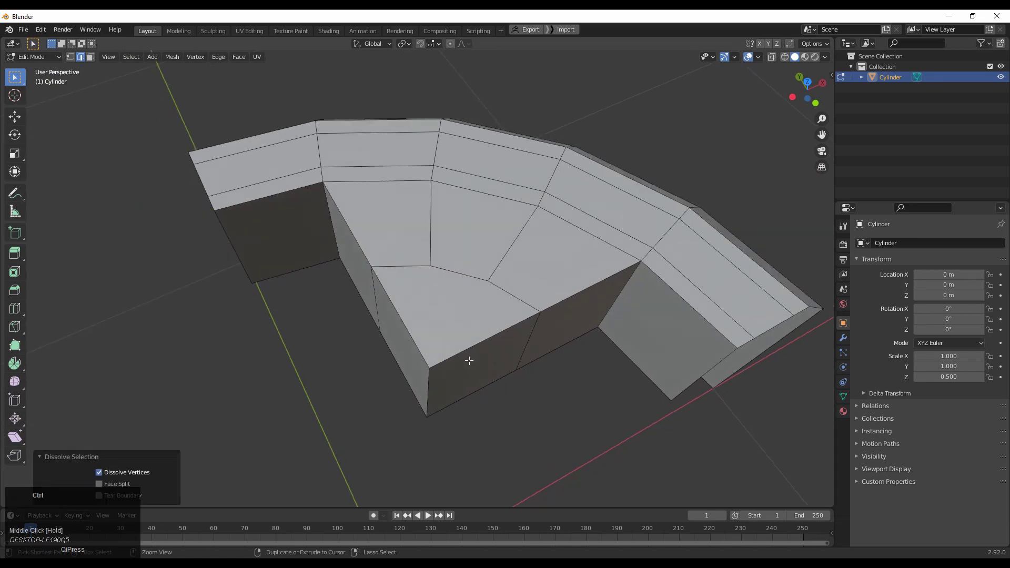
- Add loop cuts on the walls close to the wedge's corner at factor -0.8 and connect them to the spoke vertices
{"action": "key", "text": "ctrl+r"}
{"action": "left_click", "coordinate": [468, 361]}
{"action": "left_click", "coordinate": [413, 370]}
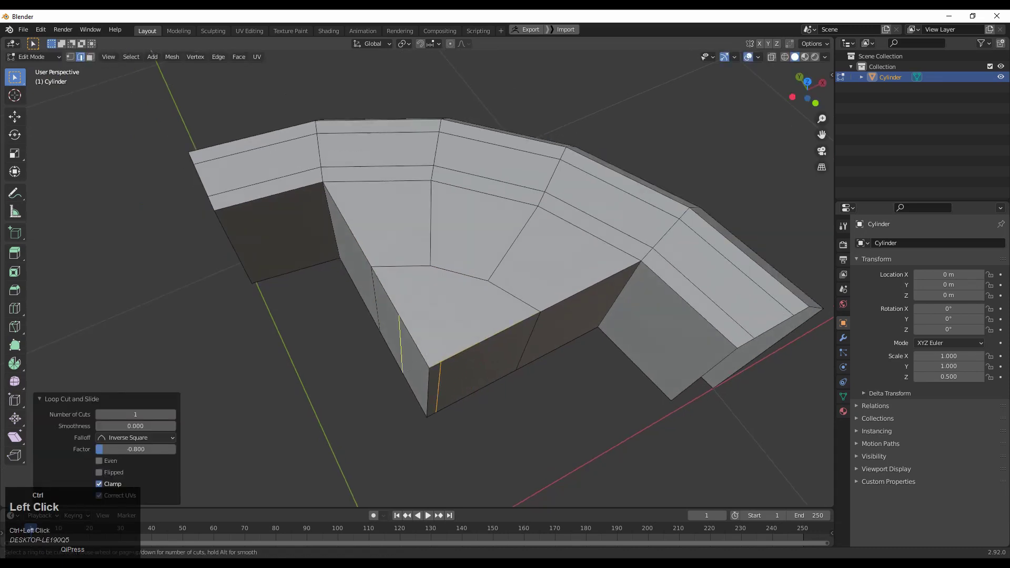
{"action": "key", "text": "1"}
{"action": "left_click", "coordinate": [443, 363]}
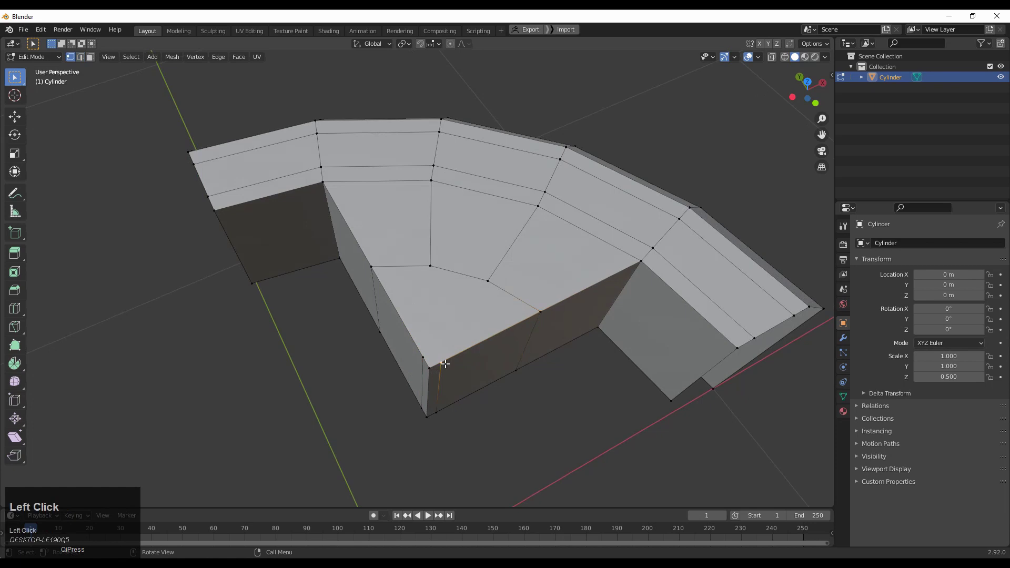
{"action": "right_click", "coordinate": [483, 296]}
{"action": "left_click", "coordinate": [474, 299]}
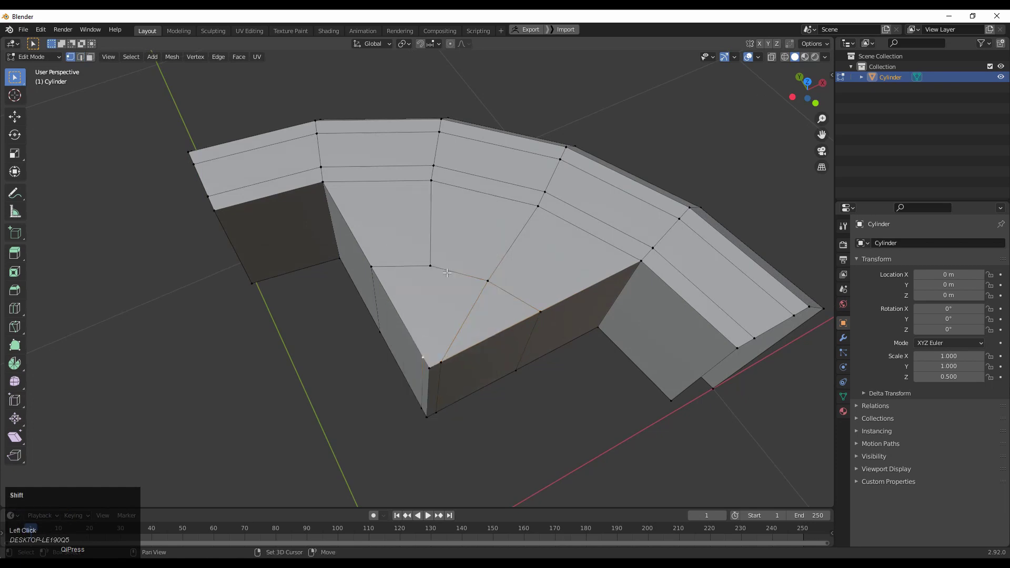
- Dissolve the vertical edge at the wedge's corner to leave a chamfered corner
{"action": "middle_click_drag", "start_coordinate": [429, 288], "coordinate": [491, 365]}
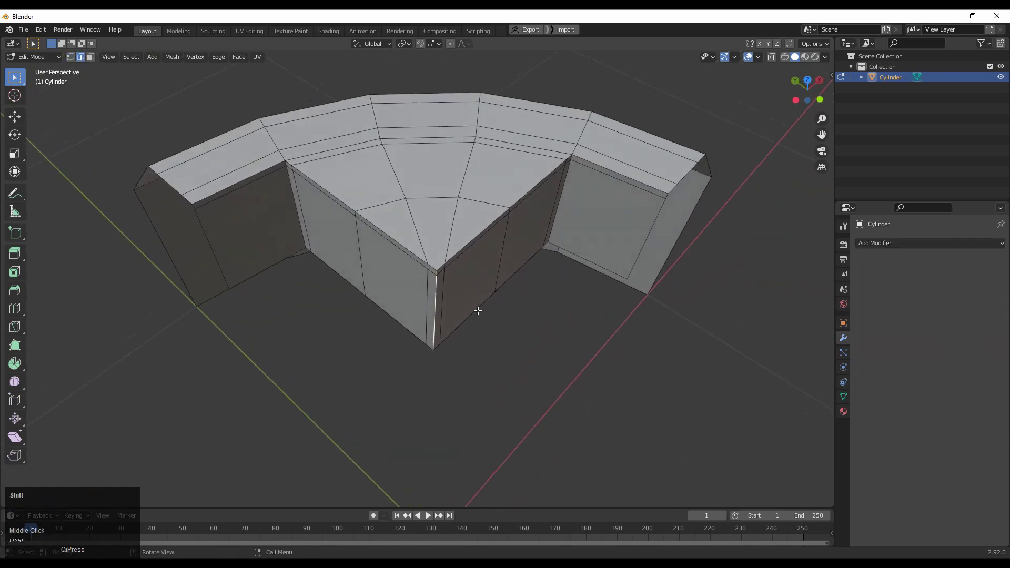
{"action": "middle_click_drag", "start_coordinate": [475, 311], "coordinate": [556, 439]}
{"action": "key", "text": "Tab"}
{"action": "key", "text": "Tab"}
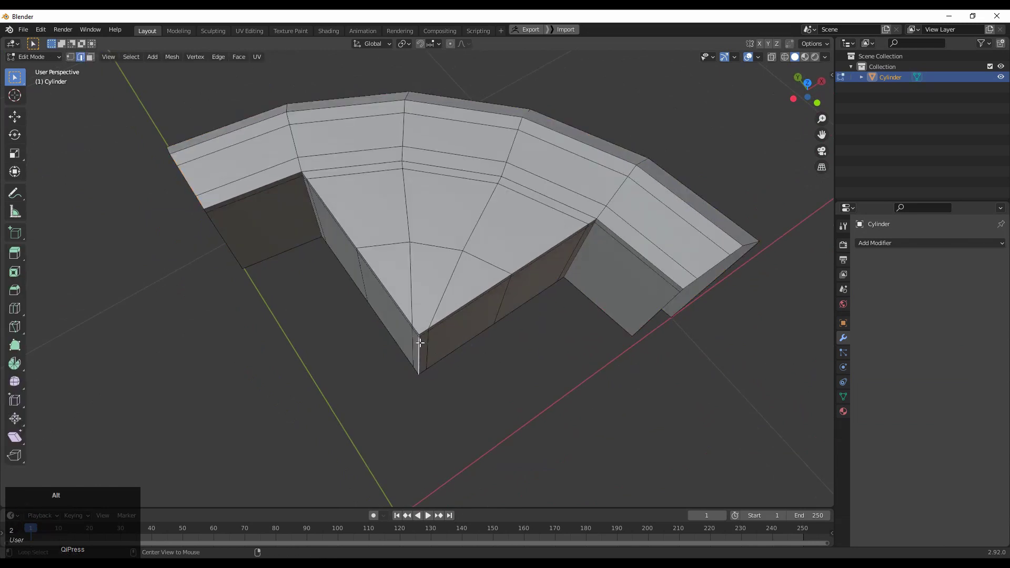
{"action": "middle_click_drag", "start_coordinate": [479, 407], "coordinate": [500, 370]}
{"action": "key", "text": "ctrl+x"}
{"action": "middle_click_drag", "start_coordinate": [471, 303], "coordinate": [461, 249]}
{"action": "scroll", "coordinate": [489, 300], "scroll_direction": "up", "scroll_amount": 1}
{"action": "scroll", "coordinate": [491, 302], "scroll_direction": "up", "scroll_amount": 1}
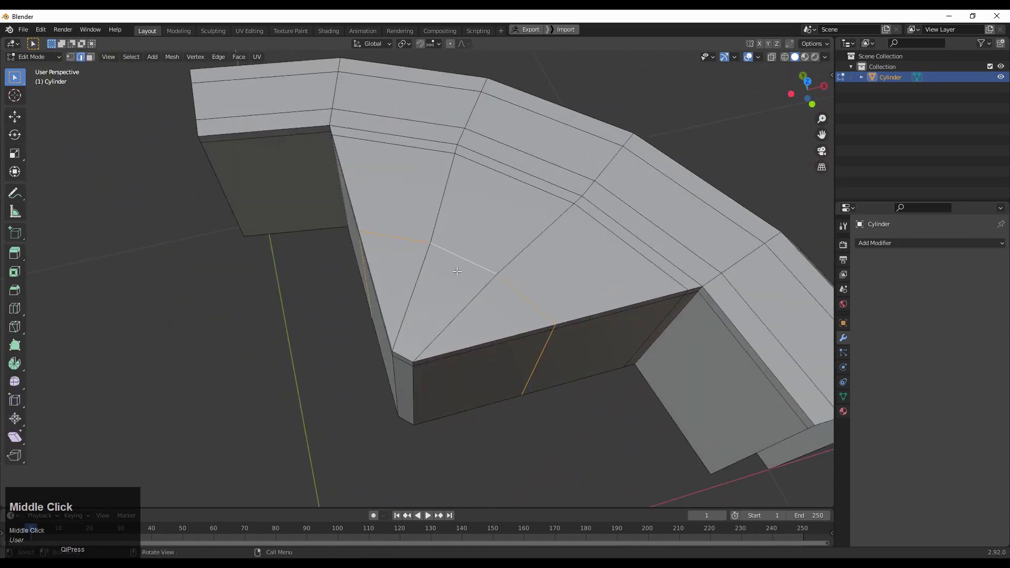
- Try to dissolve the two spoke segments running to the wedge's chamfered corner
{"action": "key", "text": "3"}
{"action": "left_click", "coordinate": [461, 249], "text": "alt"}
{"action": "left_click", "coordinate": [445, 300]}
{"action": "middle_click", "coordinate": [464, 322]}
{"action": "key", "text": "2"}
{"action": "left_click", "coordinate": [417, 288]}
{"action": "middle_click_drag", "start_coordinate": [468, 326], "coordinate": [508, 376]}
{"action": "left_click", "coordinate": [490, 327], "text": "shift"}
{"action": "key", "text": "ctrl+x"}
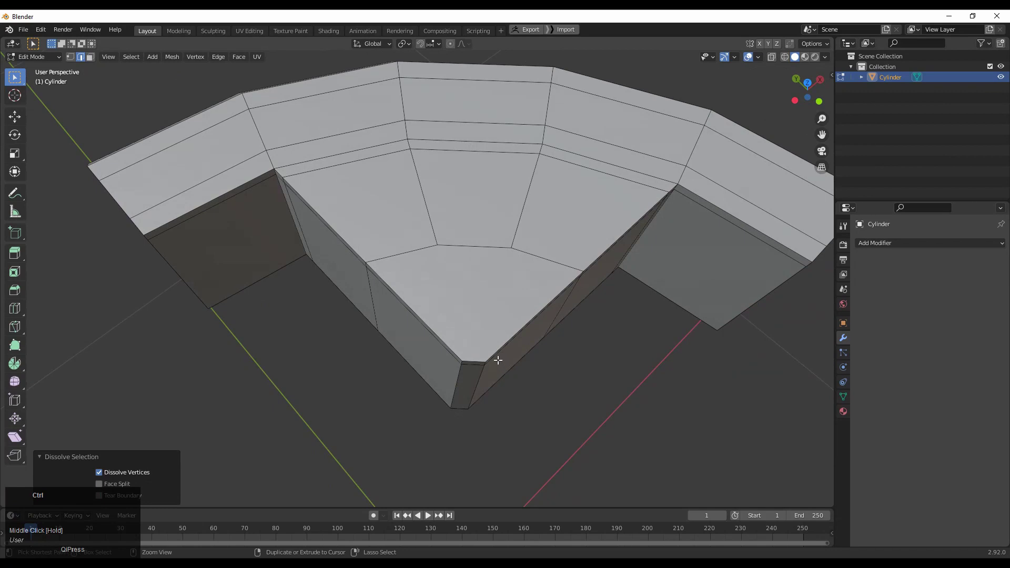
{"action": "key", "text": "ctrl+z"}
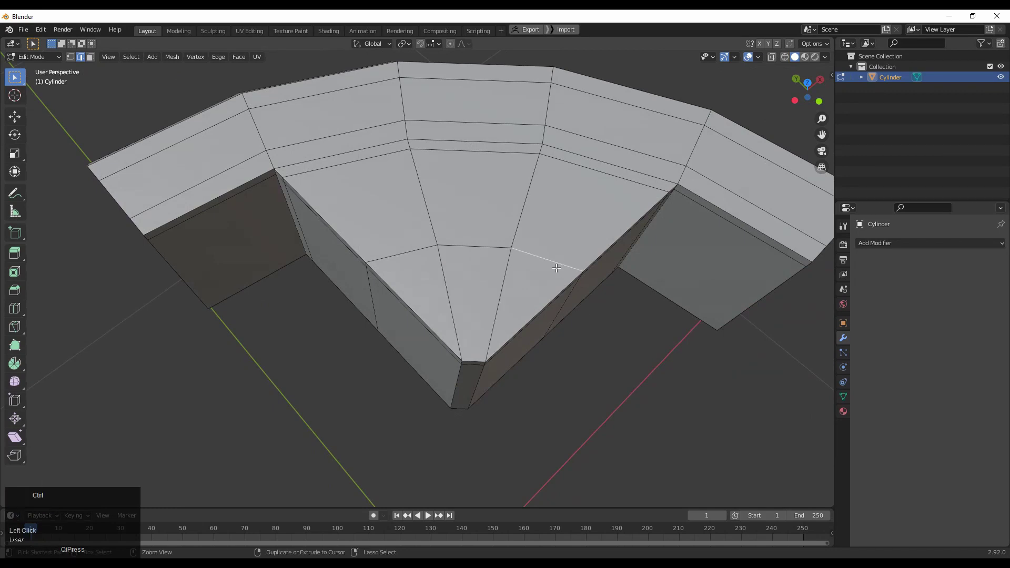
- Dissolve the edges linking the spoke vertices to the wedge's straight sides, along with the vertical edges midway on both recess walls
{"action": "key", "text": "ctrl+x"}
{"action": "key", "text": "ctrl+z"}
{"action": "key", "text": "ctrl+x"}
{"action": "middle_click_drag", "start_coordinate": [556, 361], "coordinate": [546, 362]}
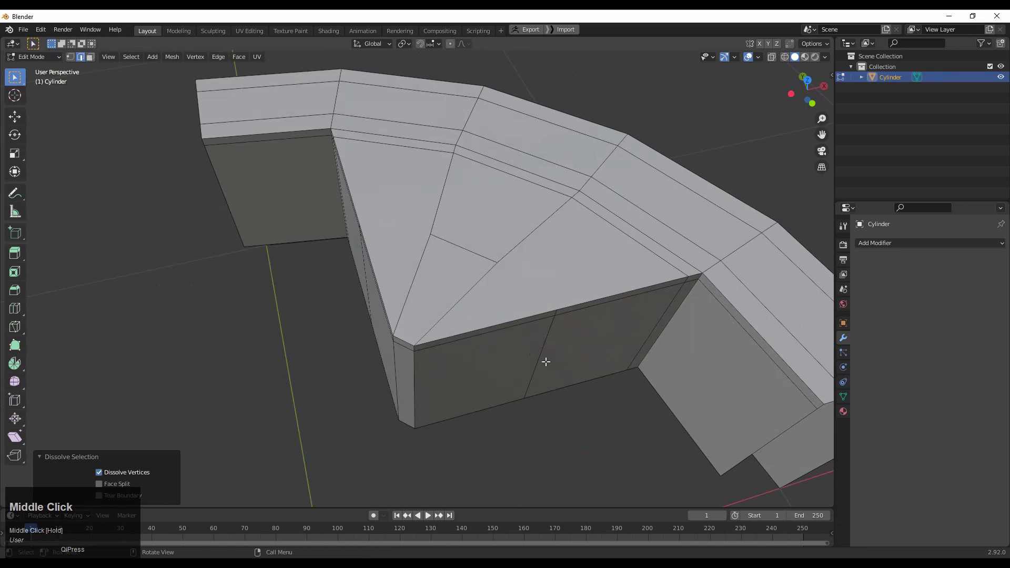
{"action": "left_click", "coordinate": [546, 361], "text": "alt"}
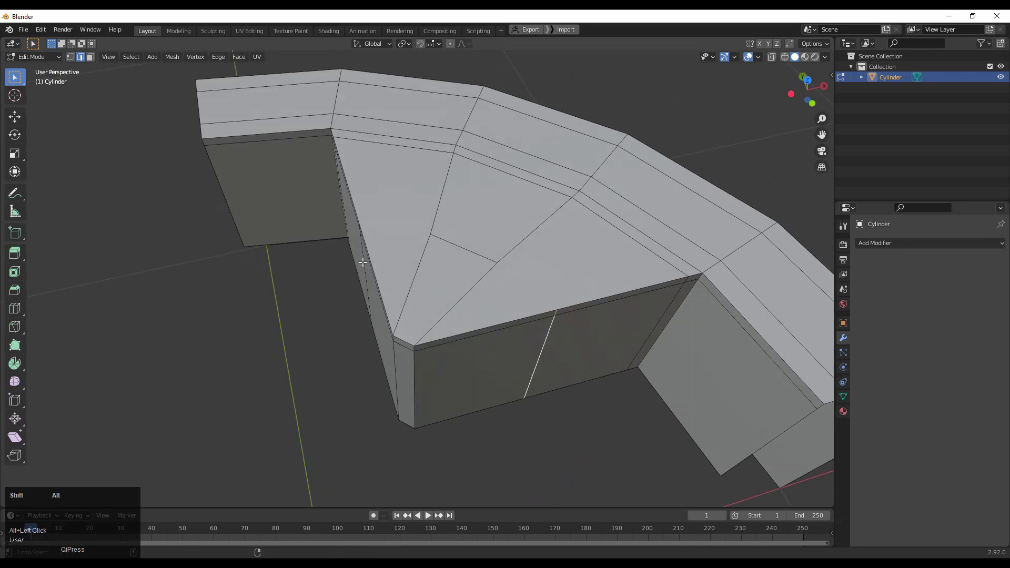
- Add a loop cut across the outer part of the wedge's spokes and dissolve the existing edge loop just outside it
{"action": "key", "text": "3"}
{"action": "middle_click_drag", "start_coordinate": [527, 311], "coordinate": [530, 307]}
{"action": "left_click", "coordinate": [529, 308]}
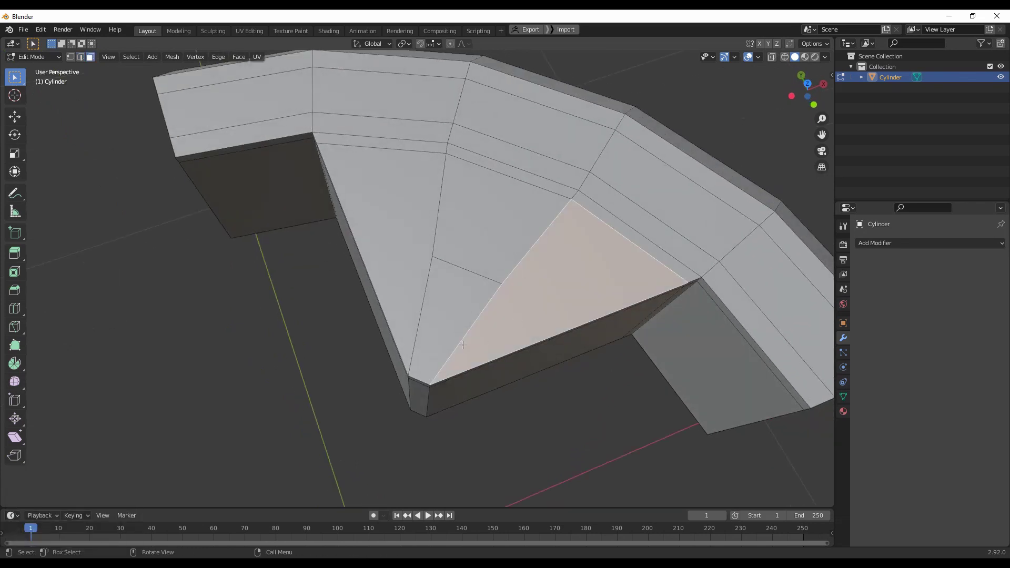
{"action": "left_click", "coordinate": [379, 237]}
{"action": "key", "text": "ctrl+r"}
{"action": "left_click", "coordinate": [444, 200]}
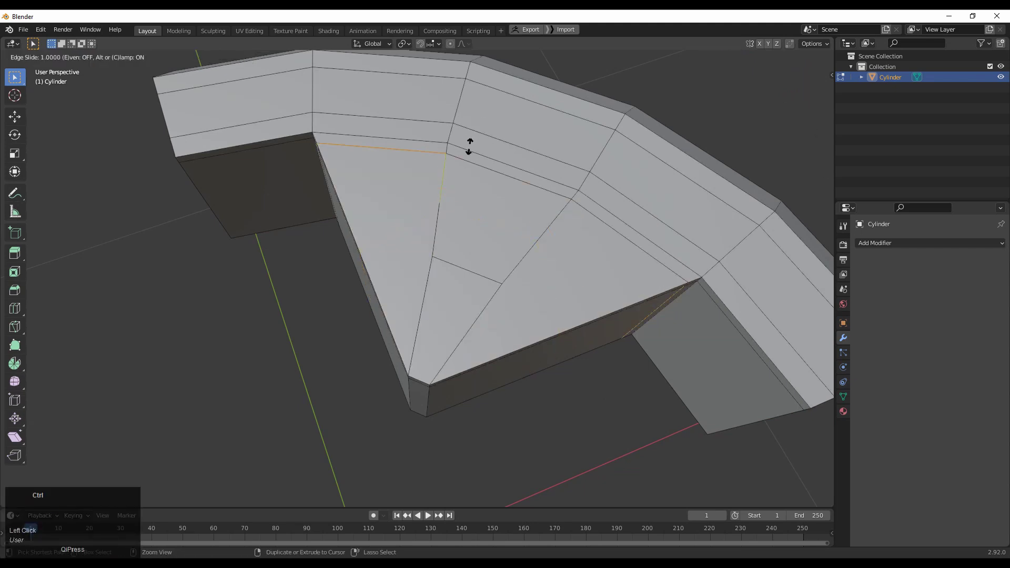
{"action": "left_click", "coordinate": [461, 165]}
{"action": "left_click", "coordinate": [472, 162], "text": "alt"}
{"action": "key", "text": "ctrl+x"}
{"action": "middle_click_drag", "start_coordinate": [462, 192], "coordinate": [515, 220]}
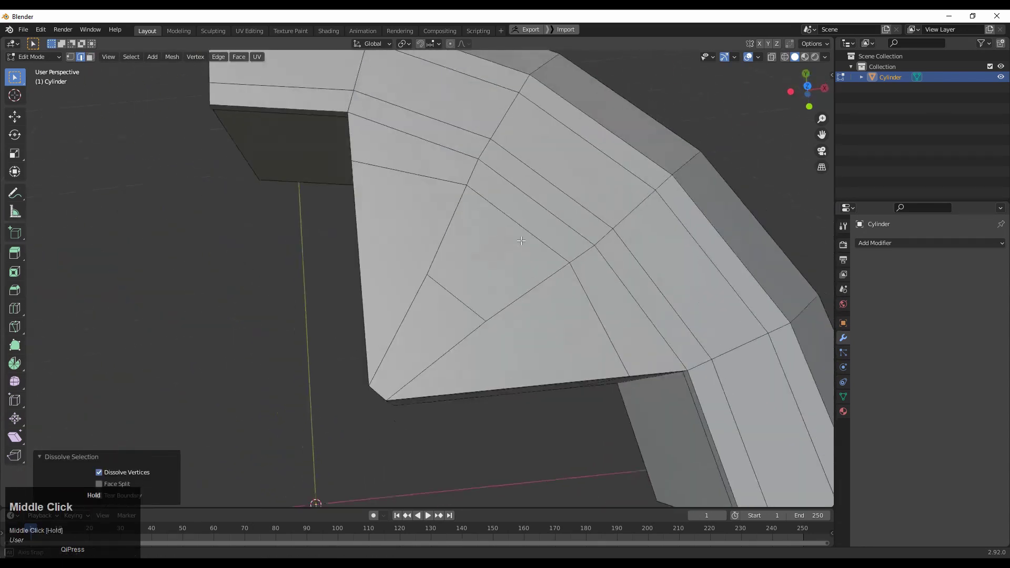
- Slide the wedge's new cross loop outward along the spokes toward the rim
{"action": "left_click", "coordinate": [516, 221], "text": "alt"}
{"action": "key", "text": "g"}
{"action": "key", "text": "g"}
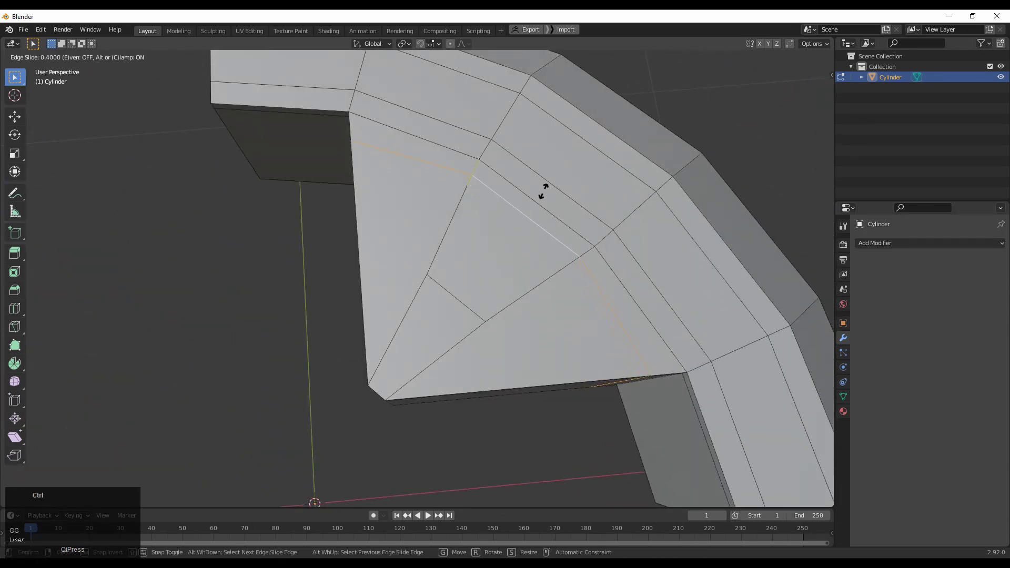
{"action": "left_click", "coordinate": [551, 180]}
{"action": "middle_click_drag", "start_coordinate": [551, 180], "coordinate": [599, 231]}
{"action": "left_click", "coordinate": [604, 236], "text": "alt"}
{"action": "middle_click_drag", "start_coordinate": [492, 164], "coordinate": [489, 189]}
{"action": "left_click", "coordinate": [468, 181], "text": "alt"}
{"action": "middle_click_drag", "start_coordinate": [463, 226], "coordinate": [494, 252]}
{"action": "left_click", "coordinate": [446, 244], "text": "alt"}
- Add a Subdivision Surface modifier to the quarter cap with viewport level 2 and inspect the smoothed shape in Object Mode
{"action": "key", "text": "Tab"}
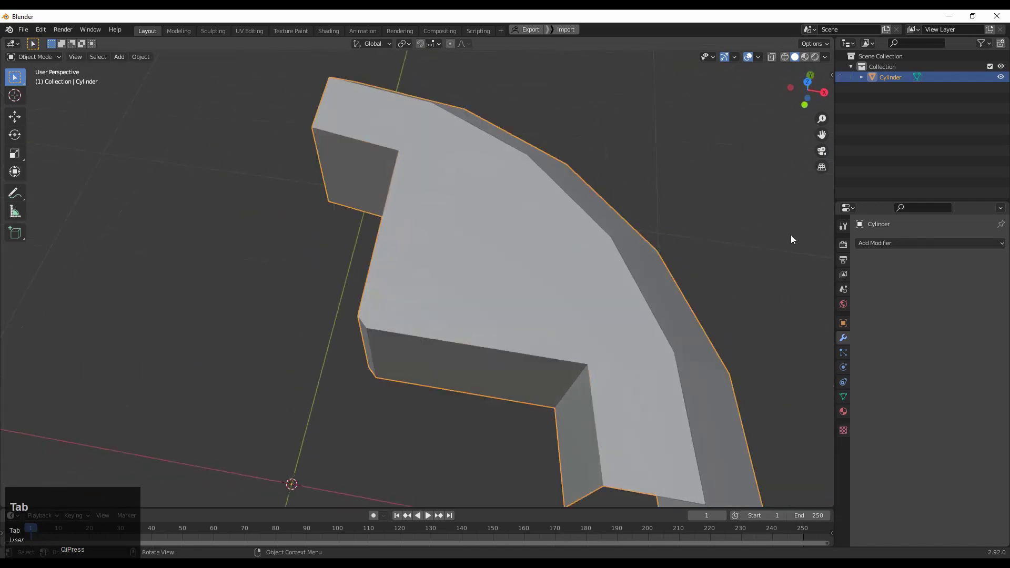
{"action": "left_click", "coordinate": [910, 242]}
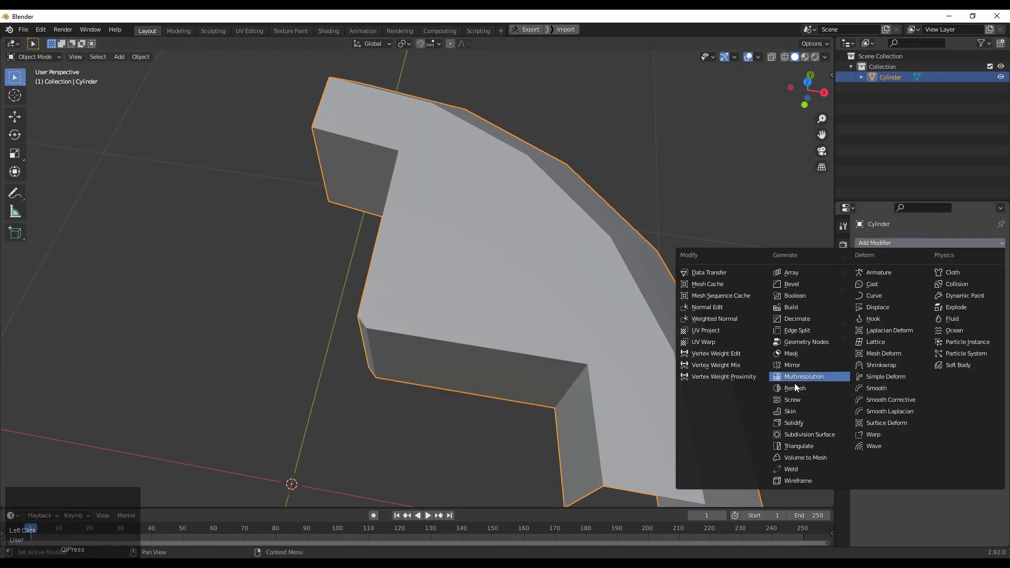
{"action": "left_click", "coordinate": [805, 434]}
{"action": "left_click", "coordinate": [988, 290]}
{"action": "middle_click_drag", "start_coordinate": [429, 219], "coordinate": [515, 206], "text": "shift"}
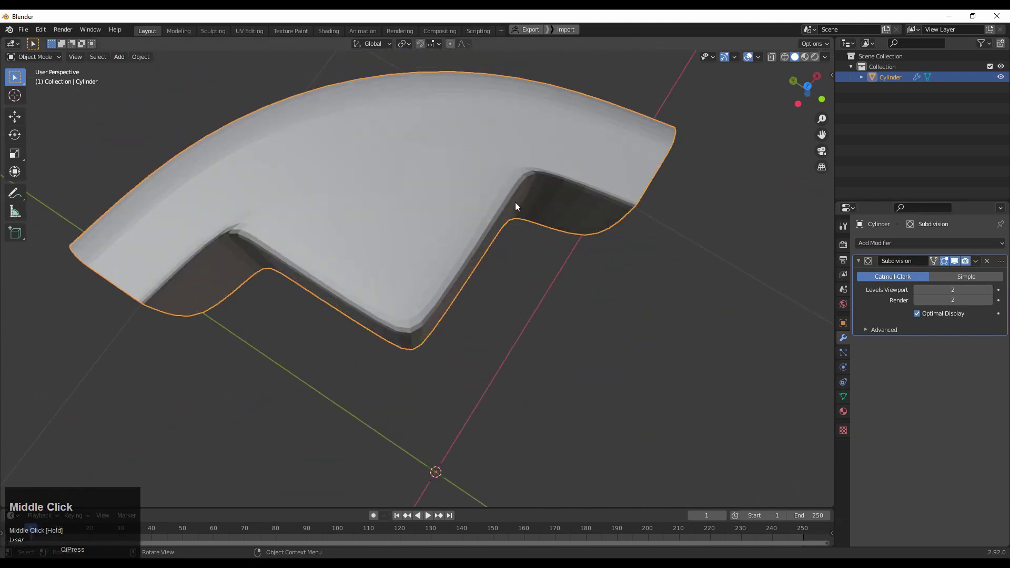
{"action": "middle_click_drag", "start_coordinate": [376, 175], "coordinate": [531, 195], "text": "shift"}
- Turn off the subdivision's viewport display and add a loop cut following the recess edge on the top face at factor -0.7
{"action": "key", "text": "Tab"}
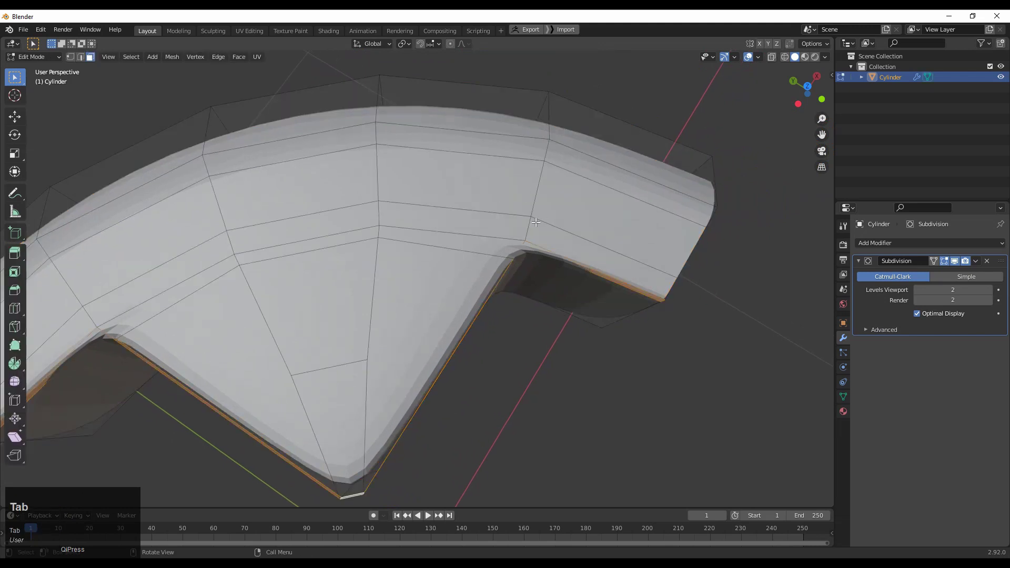
{"action": "left_click", "coordinate": [955, 262]}
{"action": "middle_click_drag", "start_coordinate": [191, 192], "coordinate": [357, 211]}
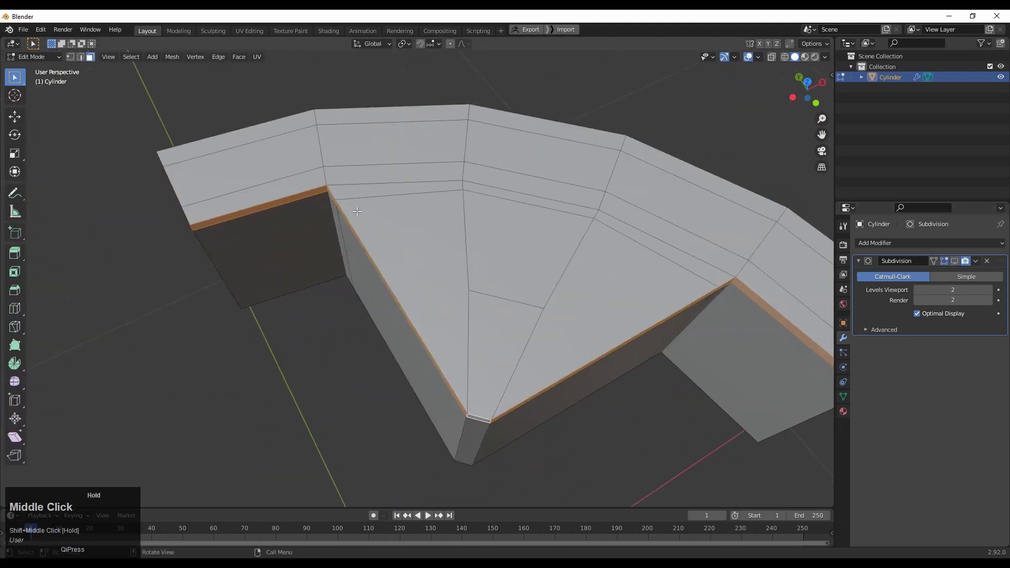
{"action": "key", "text": "ctrl+r"}
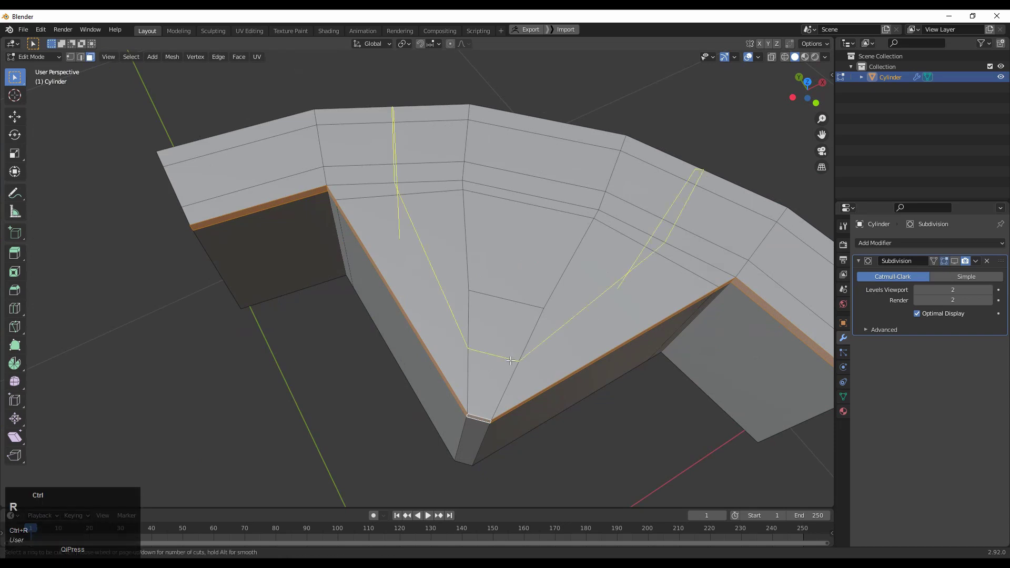
{"action": "left_click", "coordinate": [494, 374]}
{"action": "left_click", "coordinate": [489, 398]}
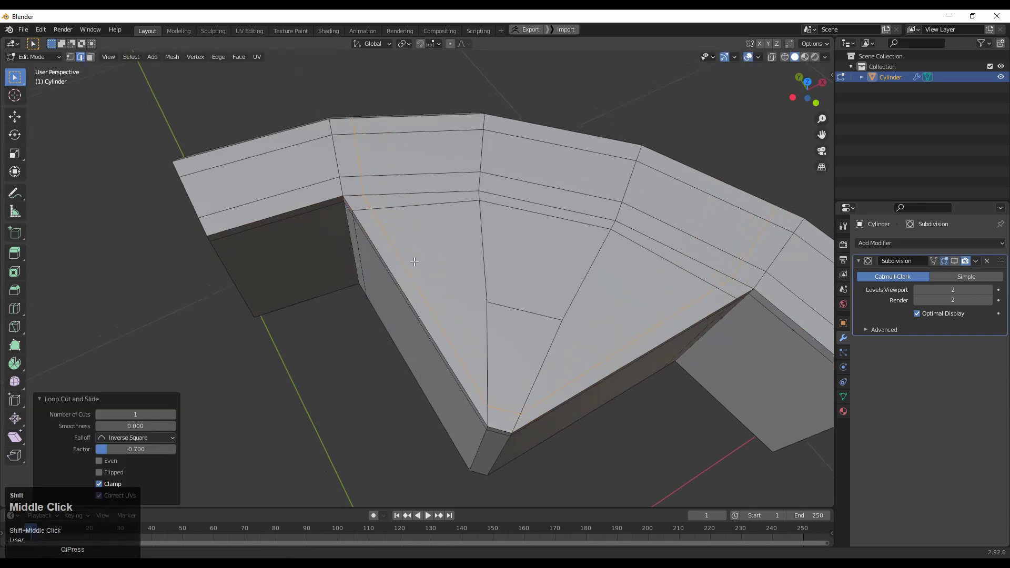
{"action": "middle_click_drag", "start_coordinate": [489, 398], "coordinate": [431, 220]}
- Merge the clustered vertices beside each outer corner of the wedge into one vertex using At Last
{"action": "key", "text": "1"}
{"action": "right_click", "coordinate": [393, 206]}
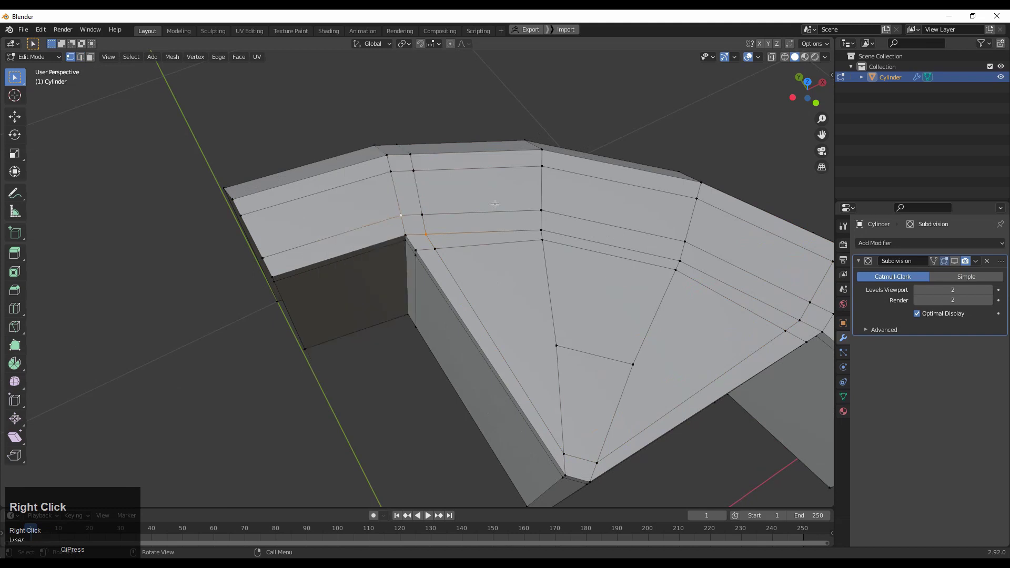
{"action": "right_click", "coordinate": [428, 209]}
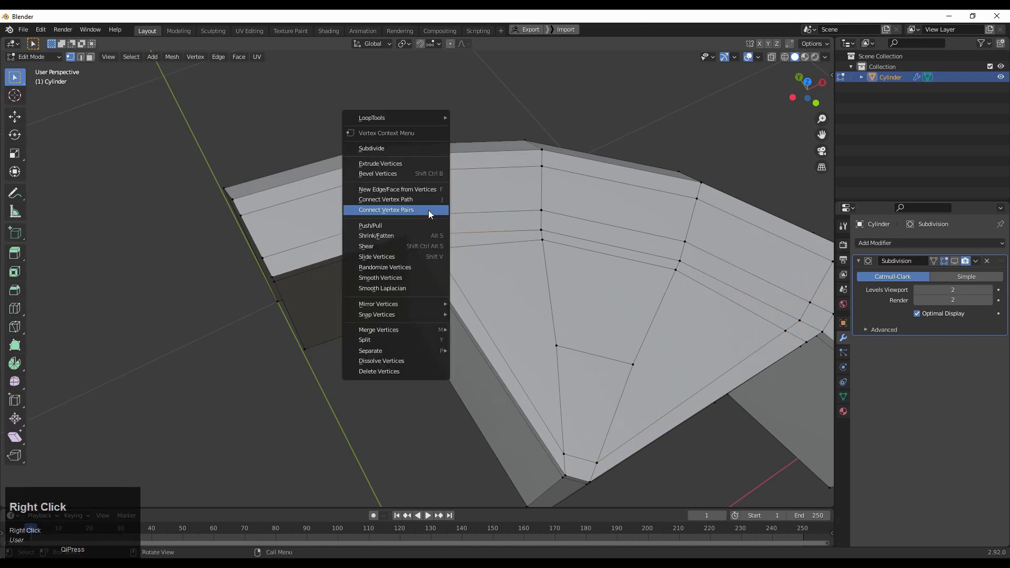
{"action": "key", "text": "m"}
{"action": "left_click", "coordinate": [497, 228]}
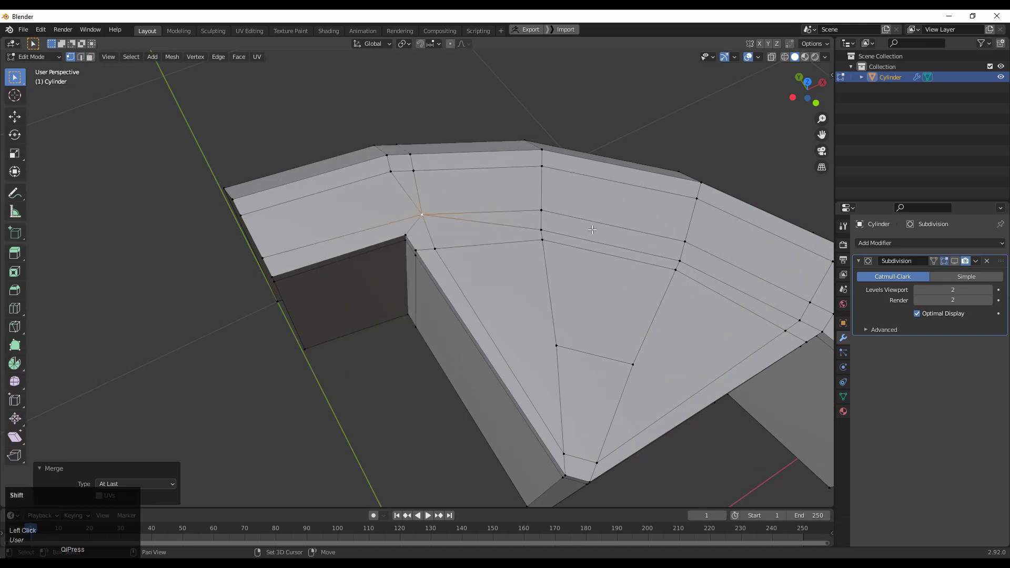
{"action": "middle_click_drag", "start_coordinate": [496, 228], "coordinate": [524, 240], "text": "shift"}
{"action": "left_click", "coordinate": [657, 280], "text": "shift"}
{"action": "key", "text": "m"}
{"action": "left_click", "coordinate": [637, 261]}
- Dissolve the extra radial edges outside one merged corner and the redundant arc loop between the two merged vertices
{"action": "key", "text": "3"}
{"action": "left_click", "coordinate": [660, 253]}
{"action": "key", "text": "2"}
{"action": "key", "text": "ctrl+x"}
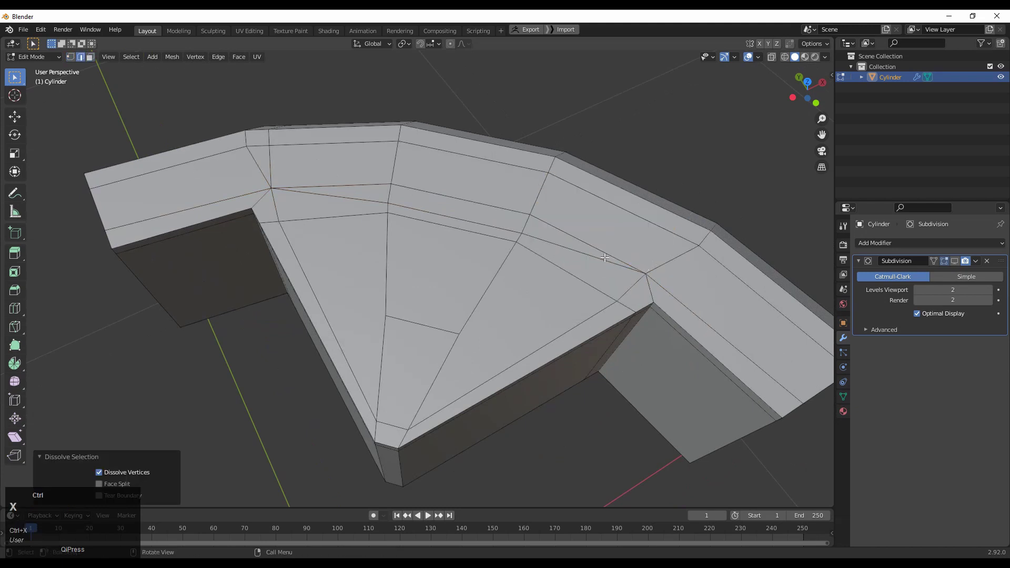
{"action": "left_click", "coordinate": [599, 257], "text": "alt"}
{"action": "key", "text": "ctrl+x"}
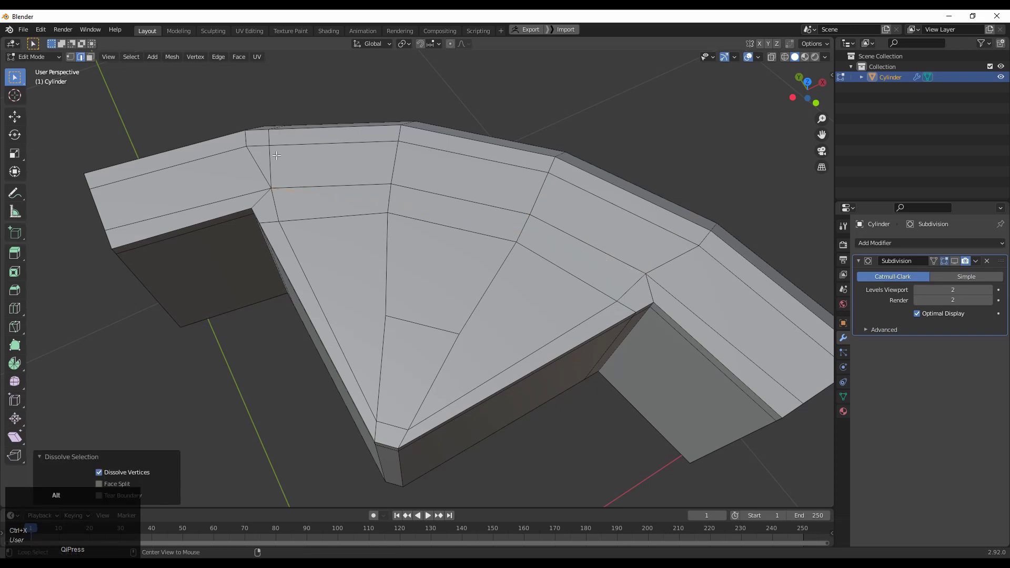
- Dissolve the extra radial edges running from the other merged corner to the rim
{"action": "left_click", "coordinate": [253, 154], "text": "alt"}
{"action": "key", "text": "ctrl+x"}
{"action": "key", "text": "ctrl+z"}
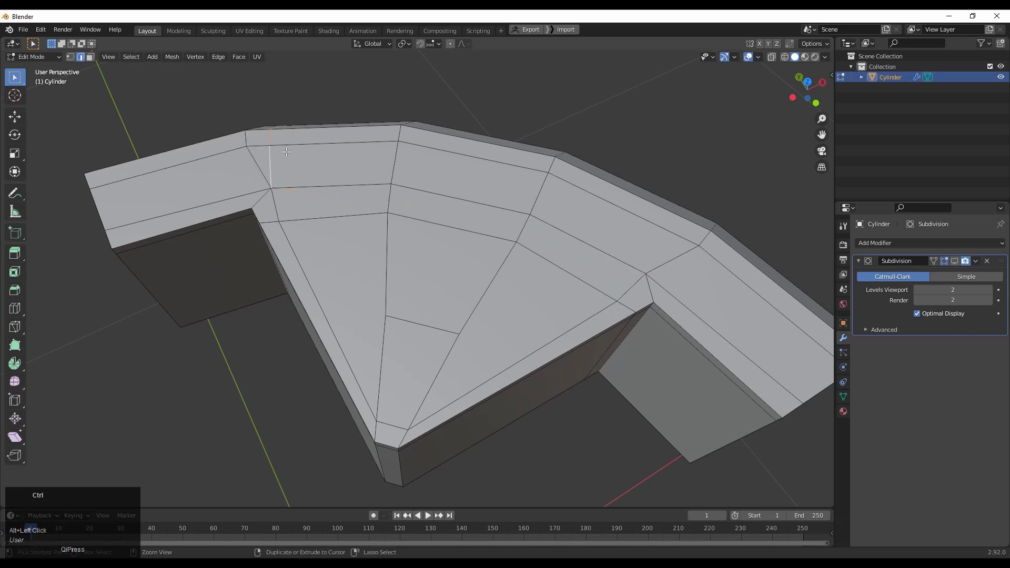
{"action": "key", "text": "ctrl+x"}
{"action": "middle_click_drag", "start_coordinate": [286, 151], "coordinate": [243, 224]}
- Slide the two merged corner vertices along their edges to even out the topology beside the recess corners
{"action": "key", "text": "1"}
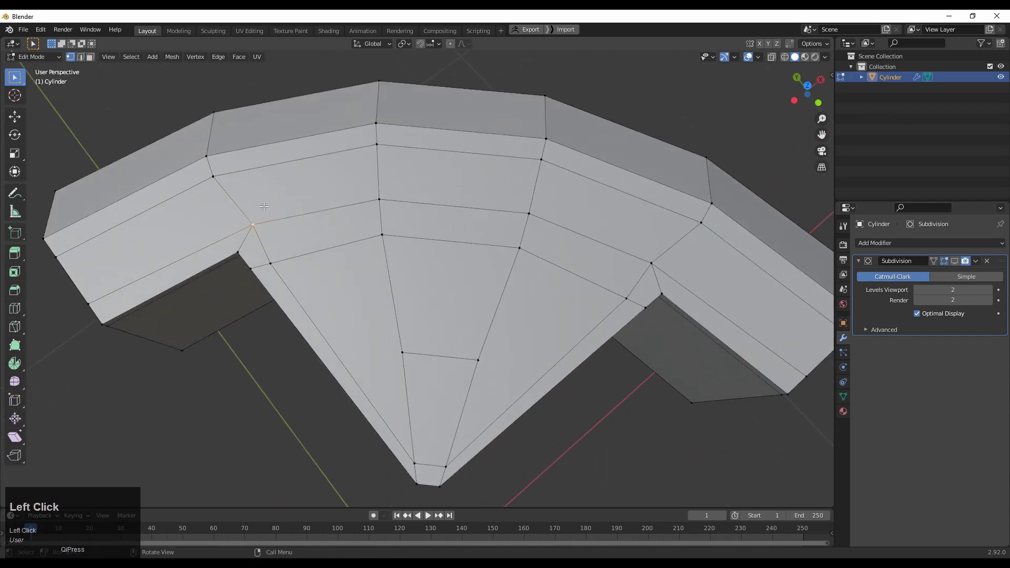
{"action": "key", "text": "g"}
{"action": "key", "text": "g"}
{"action": "key", "text": "shift"}
{"action": "left_click", "coordinate": [240, 217]}
{"action": "key", "text": "g"}
{"action": "key", "text": "g"}
{"action": "middle_click_drag", "start_coordinate": [653, 255], "coordinate": [573, 227]}
- Check the quarter from the top view, re-enable the subdivision's viewport display and return to Object Mode
{"action": "left_click", "coordinate": [807, 80]}
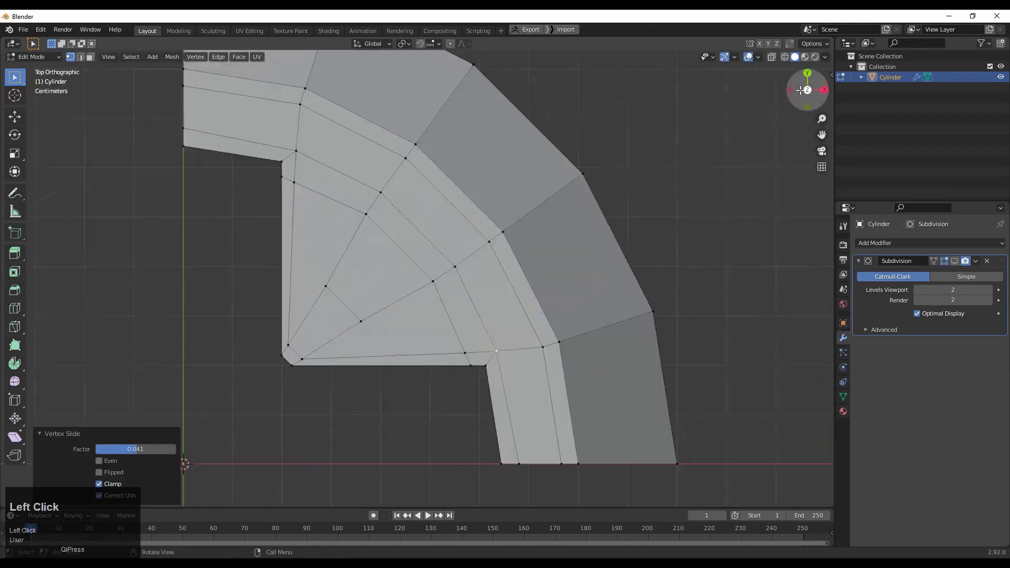
{"action": "middle_click_drag", "start_coordinate": [526, 463], "coordinate": [572, 395], "text": "shift"}
{"action": "left_click", "coordinate": [564, 397]}
{"action": "middle_click_drag", "start_coordinate": [593, 360], "coordinate": [619, 381], "text": "shift"}
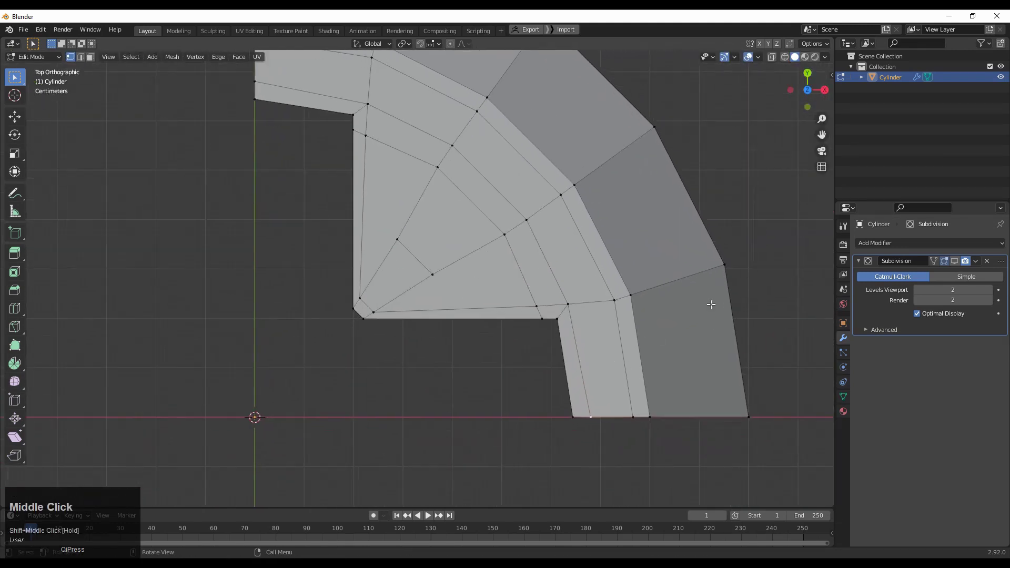
{"action": "left_click", "coordinate": [955, 261]}
{"action": "middle_click_drag", "start_coordinate": [531, 336], "coordinate": [533, 323], "text": "ctrl"}
{"action": "middle_click_drag", "start_coordinate": [563, 356], "coordinate": [505, 257]}
{"action": "key", "text": "Tab"}
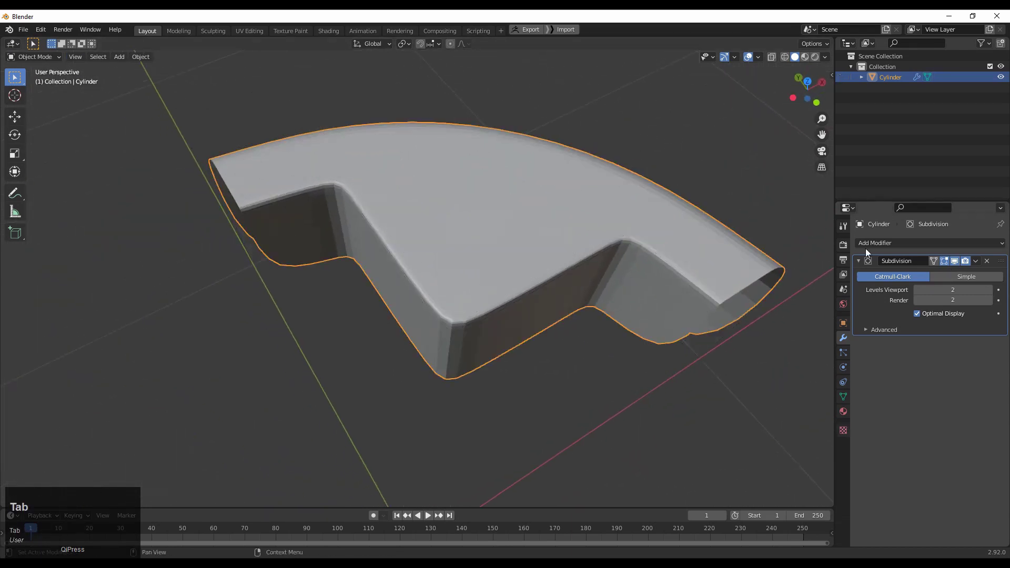
{"action": "middle_click_drag", "start_coordinate": [587, 333], "coordinate": [439, 330]}
- Add loop cuts just above the cap's shoulder edge at factor 0.8, just below it, and near the side wall's bottom edge
{"action": "key", "text": "Tab"}
{"action": "key", "text": "ctrl+r"}
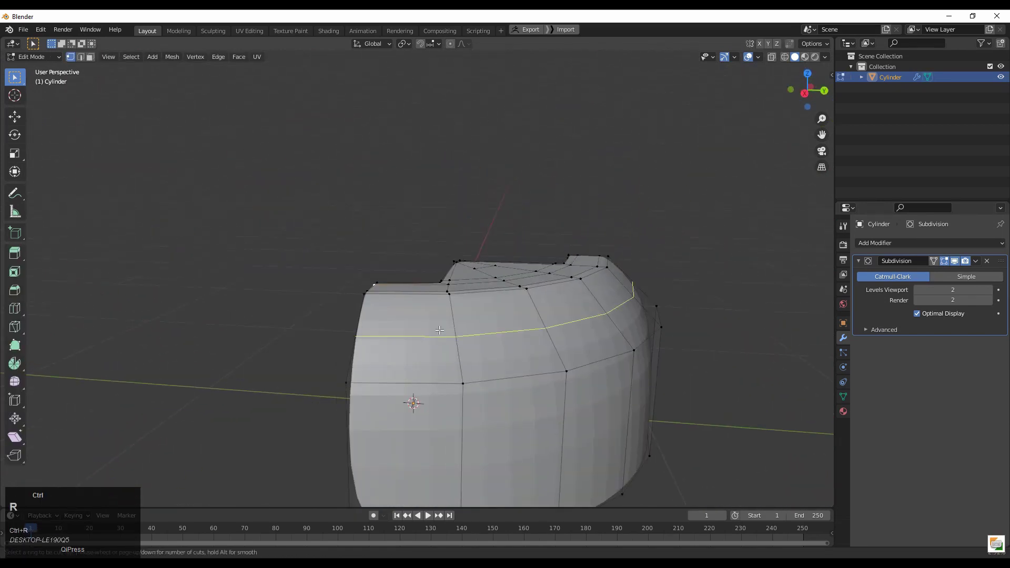
{"action": "left_click", "coordinate": [439, 330]}
{"action": "left_click", "coordinate": [457, 362]}
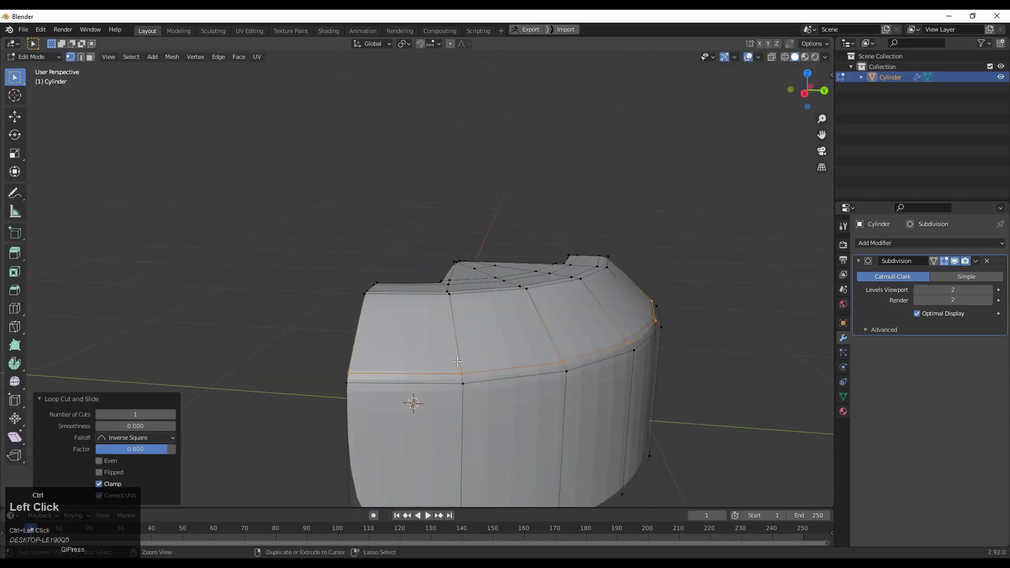
{"action": "left_click", "coordinate": [464, 418], "text": "ctrl"}
{"action": "left_click", "coordinate": [476, 346]}
{"action": "middle_click_drag", "start_coordinate": [488, 421], "coordinate": [478, 343], "text": "shift"}
{"action": "key", "text": "ctrl+r"}
{"action": "left_click", "coordinate": [446, 328]}
{"action": "left_click", "coordinate": [463, 404], "text": "ctrl"}
{"action": "middle_click_drag", "start_coordinate": [421, 321], "coordinate": [416, 342]}
- Add further support loop cuts around the cap's upper edges and slide an edge loop into position
{"action": "key", "text": "ctrl+r"}
{"action": "left_click", "coordinate": [490, 322]}
{"action": "left_click", "coordinate": [475, 298], "text": "ctrl"}
{"action": "middle_click_drag", "start_coordinate": [476, 298], "coordinate": [568, 295], "text": "ctrl"}
{"action": "key", "text": "ctrl+r"}
{"action": "left_click", "coordinate": [611, 242]}
{"action": "right_click", "coordinate": [611, 242]}
{"action": "key", "text": "2"}
{"action": "left_click", "coordinate": [573, 245], "text": "alt"}
{"action": "middle_click_drag", "start_coordinate": [612, 242], "coordinate": [747, 316]}
{"action": "key", "text": "g"}
{"action": "key", "text": "g"}
{"action": "left_click", "coordinate": [576, 257]}
- Add a Mirror modifier on the X axis and place it above the Subdivision modifier in the stack
{"action": "key", "text": "Tab"}
{"action": "left_click", "coordinate": [807, 77]}
{"action": "left_click", "coordinate": [908, 241]}
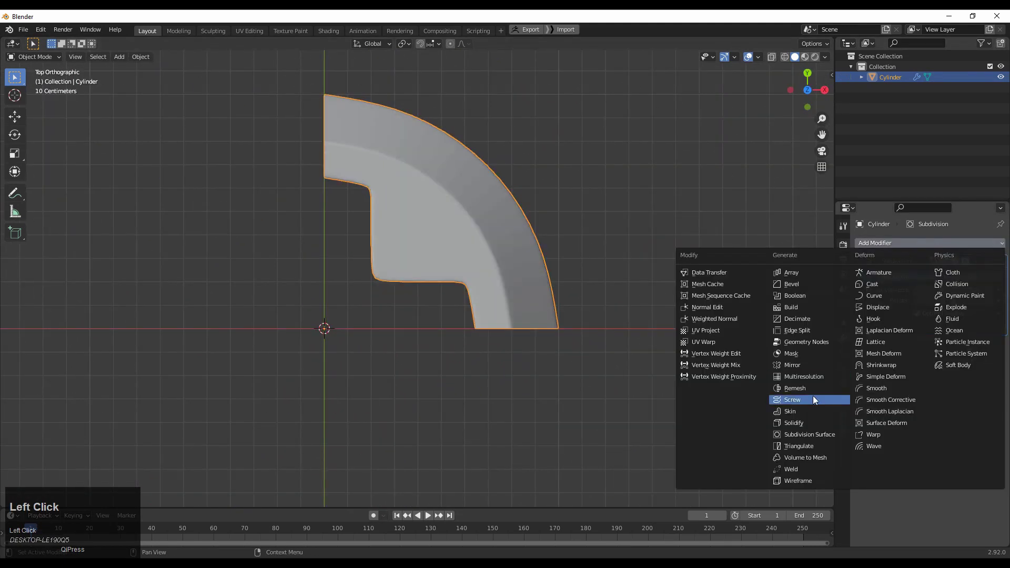
{"action": "left_click", "coordinate": [799, 364]}
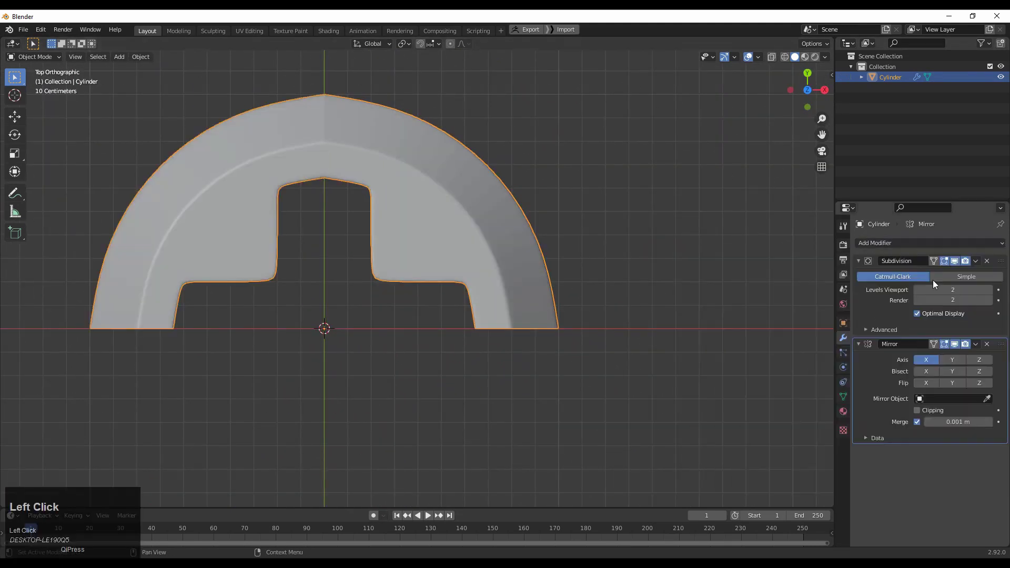
{"action": "left_click", "coordinate": [859, 342]}
{"action": "left_click_drag", "start_coordinate": [1000, 343], "coordinate": [989, 262]}
{"action": "middle_click_drag", "start_coordinate": [705, 272], "coordinate": [725, 297], "text": "shift"}
{"action": "left_click", "coordinate": [859, 261]}
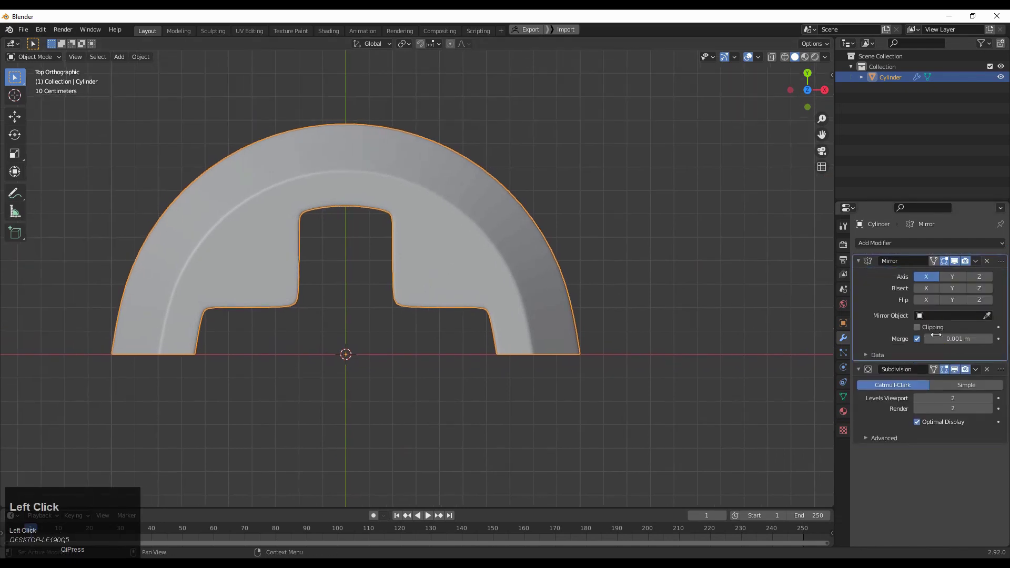
- Enable Clipping in the Mirror modifier and mirror across the Y axis as well
{"action": "left_click", "coordinate": [917, 327]}
{"action": "middle_click_drag", "start_coordinate": [526, 316], "coordinate": [236, 237]}
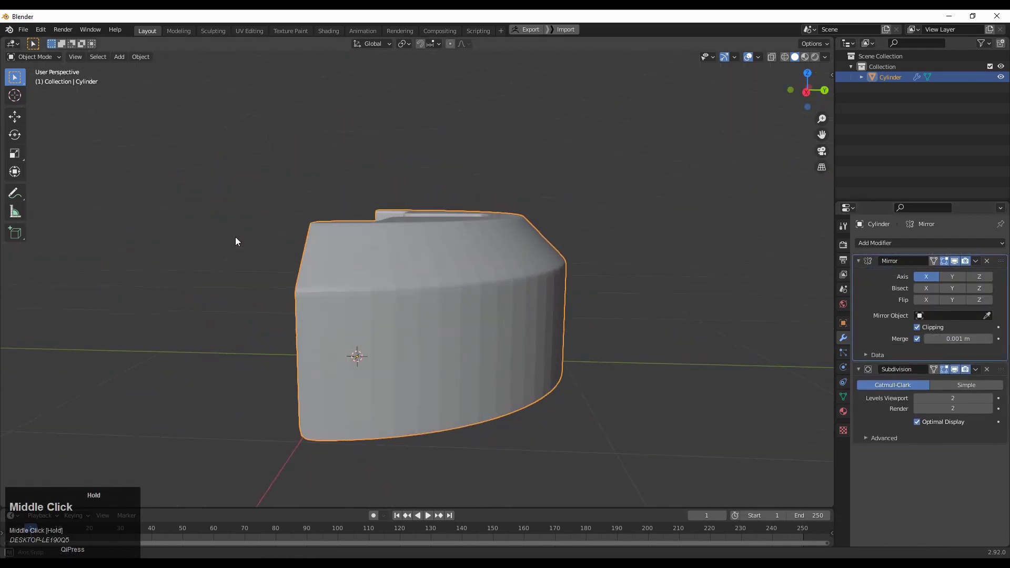
{"action": "left_click", "coordinate": [951, 276]}
{"action": "middle_click_drag", "start_coordinate": [349, 314], "coordinate": [556, 201]}
- Shade the complete mirrored cap smooth
{"action": "right_click", "coordinate": [556, 201]}
{"action": "middle_click", "coordinate": [556, 200]}
{"action": "right_click", "coordinate": [564, 240]}
{"action": "left_click", "coordinate": [563, 238]}
{"action": "middle_click_drag", "start_coordinate": [522, 293], "coordinate": [500, 212]}
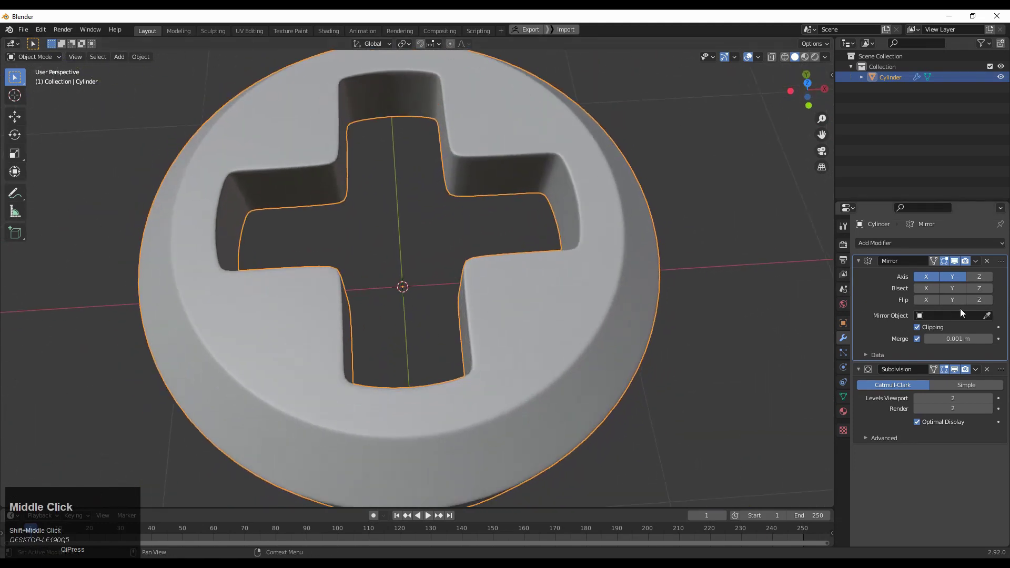
- Apply the Mirror modifier
{"action": "left_click", "coordinate": [977, 262]}
{"action": "left_click", "coordinate": [959, 272]}
{"action": "middle_click_drag", "start_coordinate": [379, 143], "coordinate": [488, 267]}
- Extrude the lower edge loop of the cross recess and scale it inward to 0.866
{"action": "key", "text": "Tab"}
{"action": "key", "text": "3"}
{"action": "left_click", "coordinate": [475, 259], "text": "alt"}
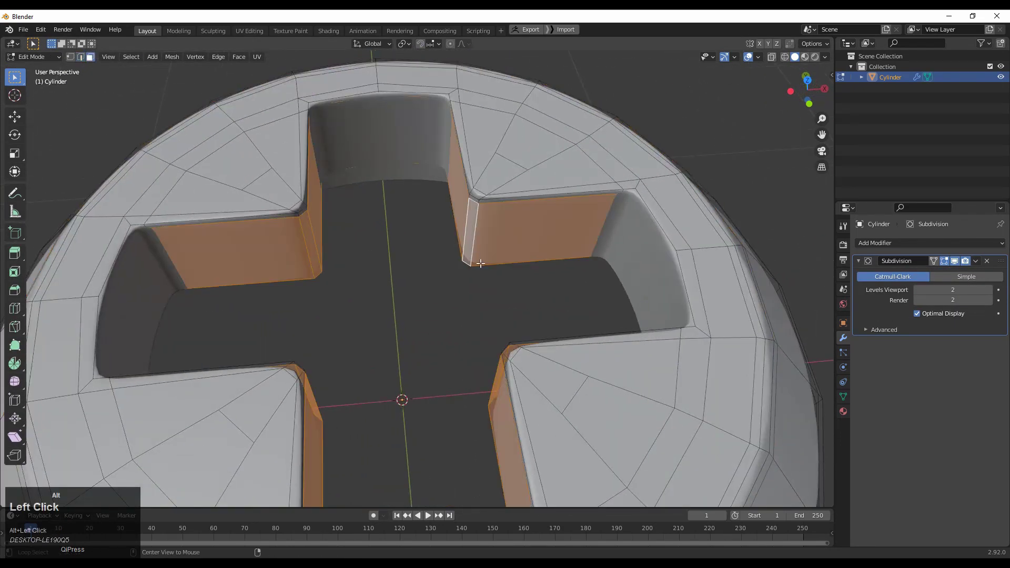
{"action": "key", "text": "2"}
{"action": "left_click", "coordinate": [482, 266], "text": "alt"}
{"action": "middle_click_drag", "start_coordinate": [483, 266], "coordinate": [500, 316]}
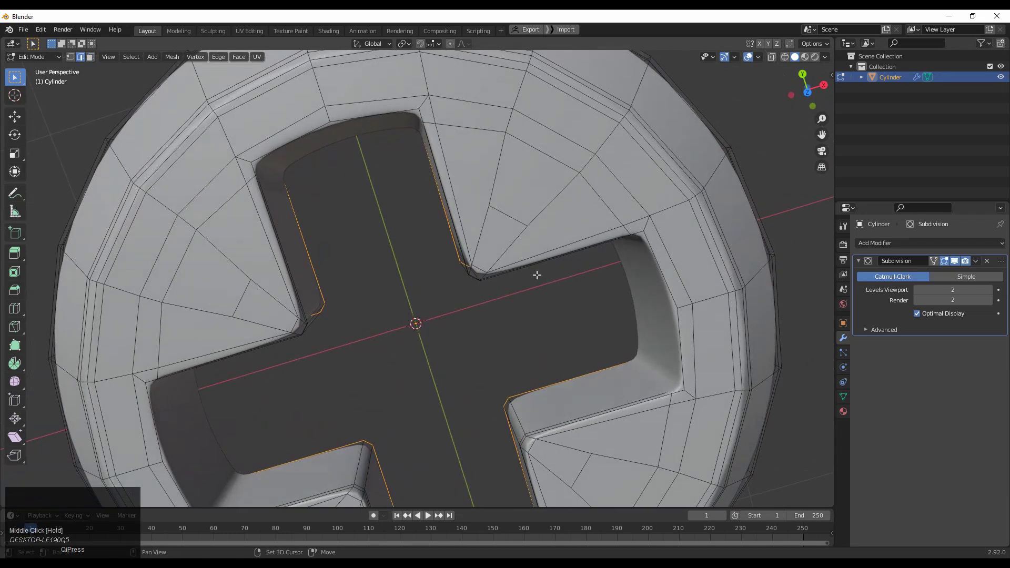
{"action": "left_click", "coordinate": [811, 87]}
{"action": "middle_click_drag", "start_coordinate": [559, 263], "coordinate": [567, 336], "text": "shift"}
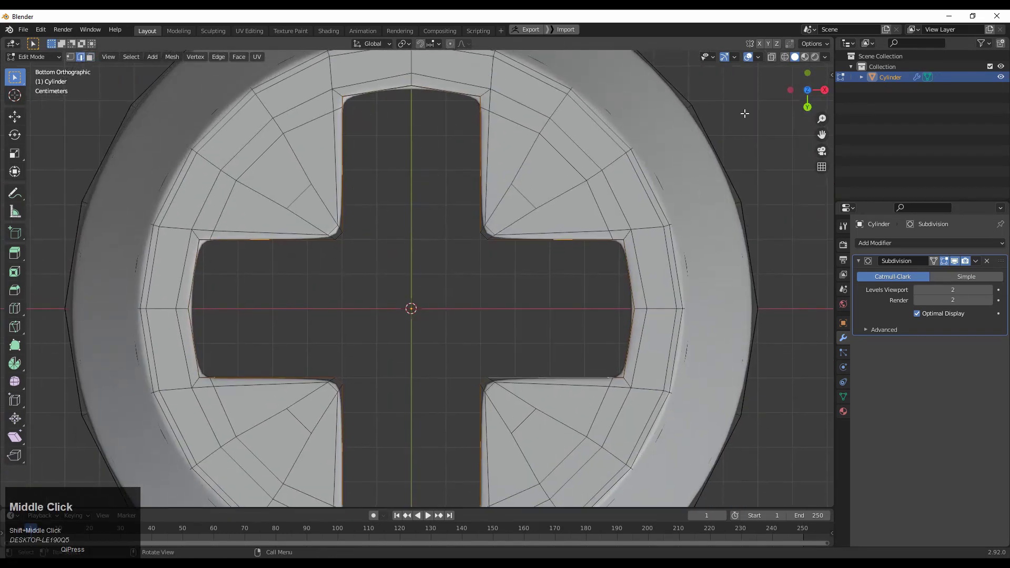
{"action": "middle_click_drag", "start_coordinate": [801, 93], "coordinate": [613, 239]}
{"action": "key", "text": "e"}
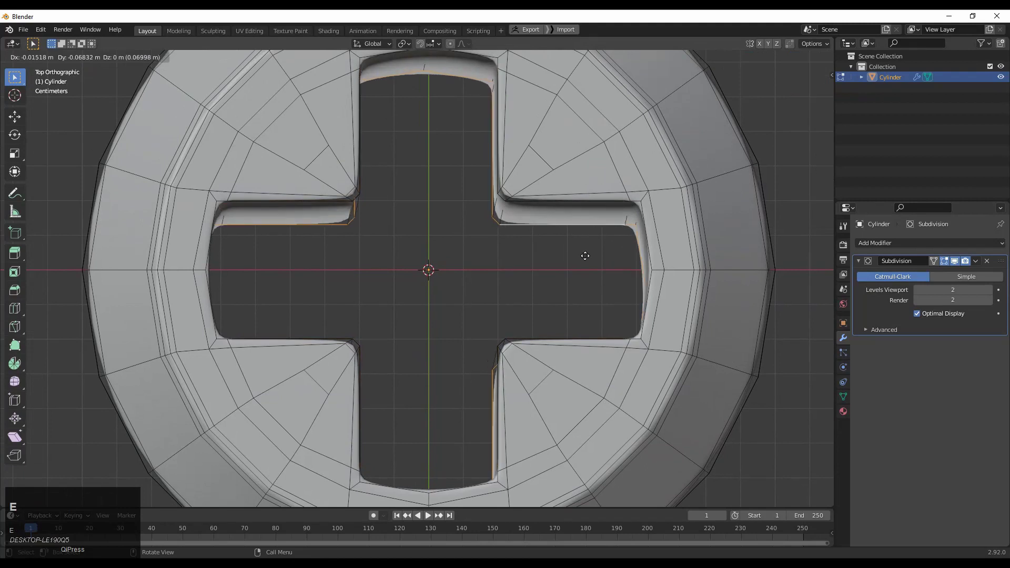
{"action": "key", "text": "Escape"}
{"action": "key", "text": "s"}
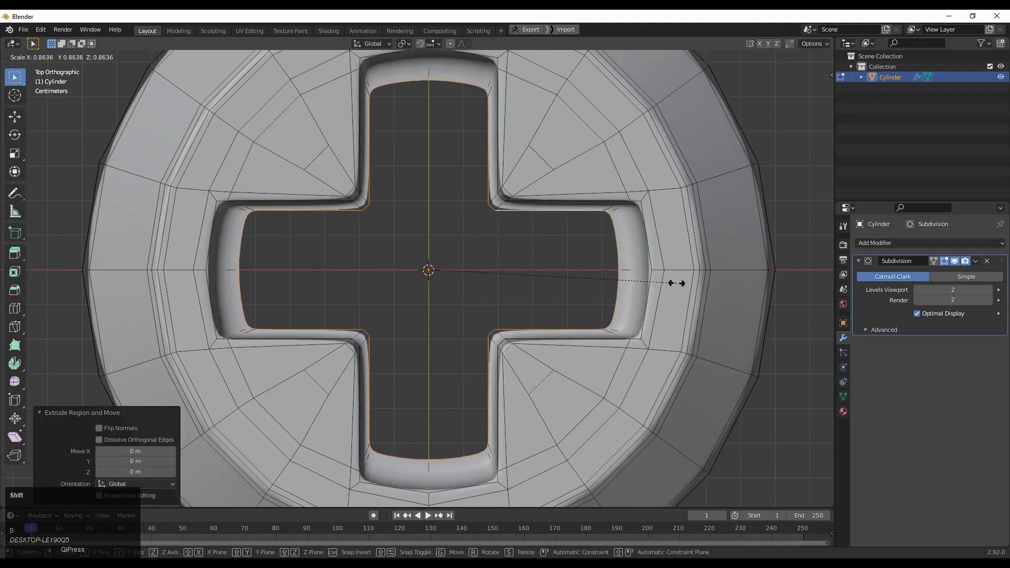
{"action": "left_click", "coordinate": [682, 286], "text": "shift"}
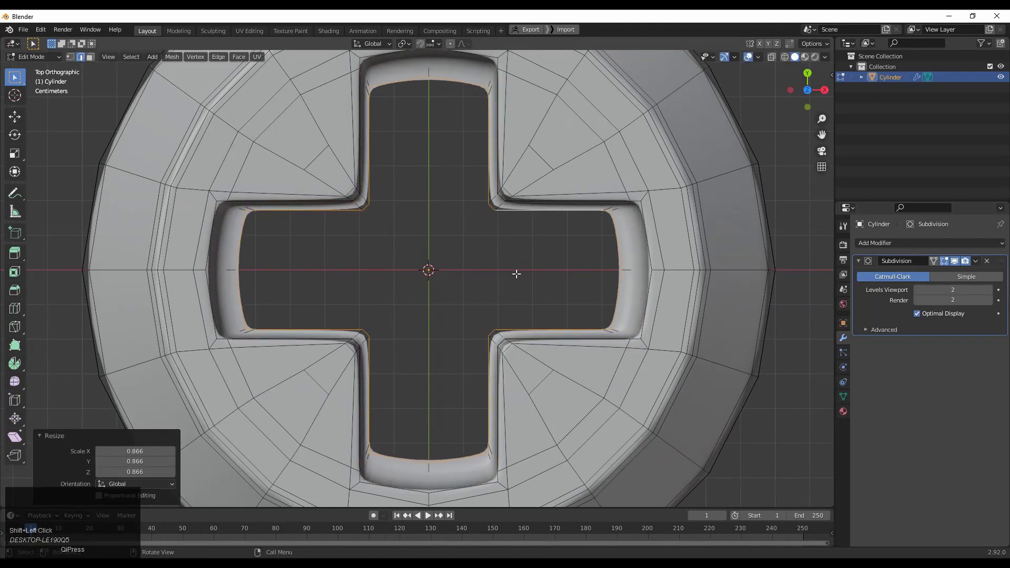
- Hide the subdivision display in the viewport and delete all vertices of the cap on the negative X side
{"action": "scroll", "coordinate": [516, 273], "scroll_direction": "down", "scroll_amount": 6}
{"action": "key", "text": "1"}
{"action": "left_click_drag", "start_coordinate": [409, 90], "coordinate": [205, 459]}
{"action": "left_click", "coordinate": [771, 57]}
{"action": "left_click_drag", "start_coordinate": [412, 101], "coordinate": [262, 451]}
{"action": "scroll", "coordinate": [579, 187], "scroll_direction": "up", "scroll_amount": 4}
{"action": "key", "text": "x"}
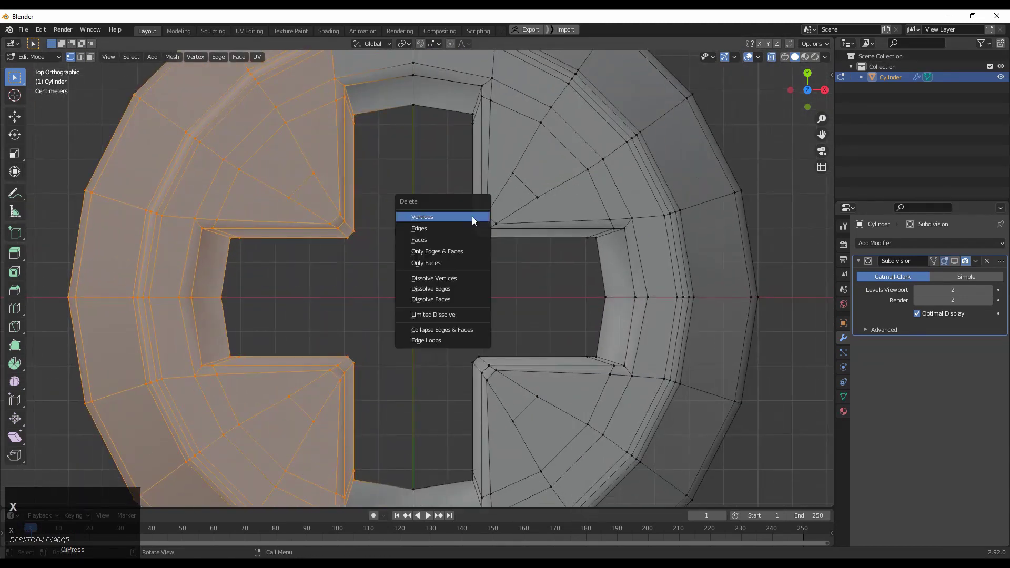
{"action": "left_click", "coordinate": [471, 216]}
- Delete the remaining vertices on the negative Y side, leaving a single quarter of the cap
{"action": "middle_click_drag", "start_coordinate": [615, 261], "coordinate": [605, 261], "text": "ctrl"}
{"action": "middle_click_drag", "start_coordinate": [605, 261], "coordinate": [573, 132], "text": "shift"}
{"action": "left_click_drag", "start_coordinate": [717, 192], "coordinate": [237, 446]}
{"action": "key", "text": "x"}
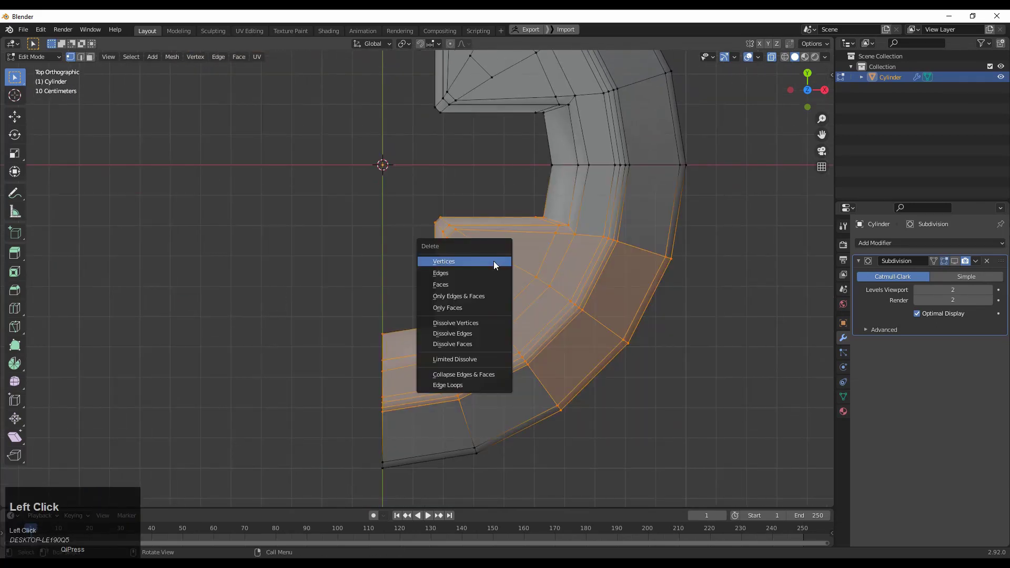
{"action": "left_click", "coordinate": [493, 261]}
{"action": "left_click_drag", "start_coordinate": [558, 325], "coordinate": [368, 476]}
{"action": "key", "text": "x"}
{"action": "left_click", "coordinate": [408, 346]}
- Move the inner lip's end vertices outward at both arm tips, 0.06 m along Y and 0.06 m along X
{"action": "middle_click_drag", "start_coordinate": [530, 141], "coordinate": [507, 307], "text": "shift"}
{"action": "scroll", "coordinate": [507, 307], "scroll_direction": "up", "scroll_amount": 3}
{"action": "left_click_drag", "start_coordinate": [510, 286], "coordinate": [397, 212]}
{"action": "left_click", "coordinate": [18, 115]}
{"action": "left_click_drag", "start_coordinate": [481, 230], "coordinate": [480, 196]}
{"action": "middle_click_drag", "start_coordinate": [655, 410], "coordinate": [524, 245], "text": "shift"}
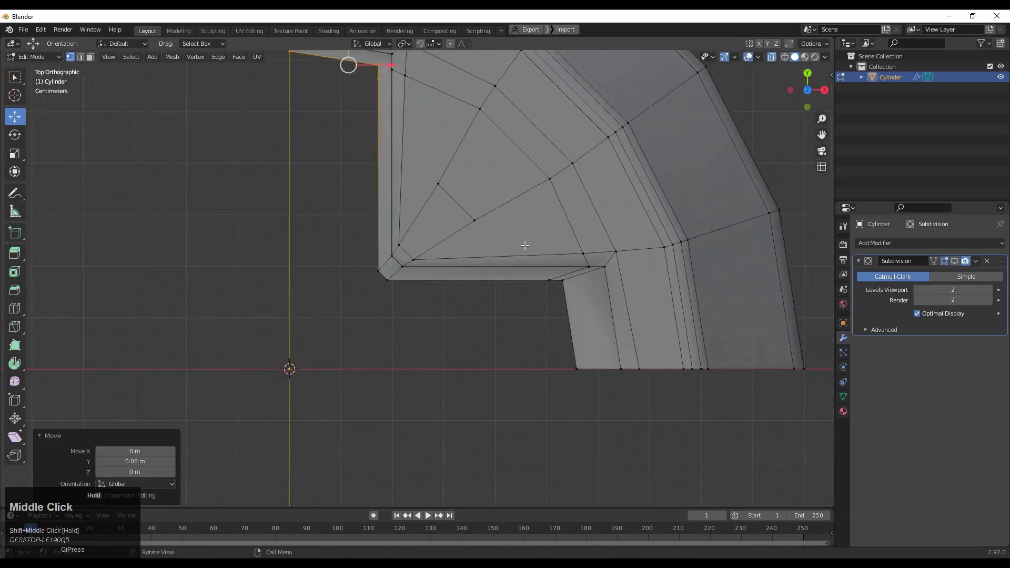
{"action": "left_click_drag", "start_coordinate": [628, 311], "coordinate": [632, 311]}
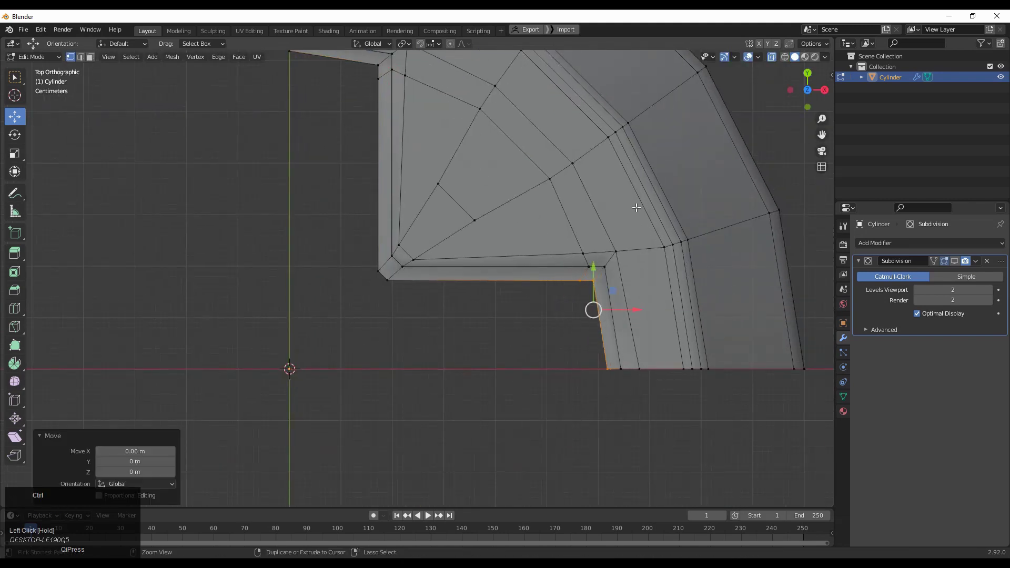
- Turn off X-ray and add a supporting loop cut around the recess wall, slid down close to its bottom edge
{"action": "scroll", "coordinate": [658, 309], "scroll_direction": "down", "scroll_amount": 4}
{"action": "key", "text": "Tab"}
{"action": "left_click", "coordinate": [772, 57]}
{"action": "middle_click_drag", "start_coordinate": [519, 341], "coordinate": [620, 303], "text": "shift"}
{"action": "mouse_move", "coordinate": [533, 215]}
{"action": "middle_mouse_down", "text": "ctrl"}
{"action": "mouse_move", "coordinate": [508, 260]}
{"action": "mouse_move", "coordinate": [548, 229]}
{"action": "middle_mouse_up", "text": "ctrl"}
{"action": "key", "text": "Tab"}
{"action": "key", "text": "ctrl+r"}
{"action": "left_click", "coordinate": [508, 237], "text": "ctrl"}
{"action": "left_click", "coordinate": [510, 257]}
{"action": "middle_click_drag", "start_coordinate": [509, 257], "coordinate": [554, 258]}
- Add a Mirror modifier to the quarter and mirror it across both the X and Y axes
{"action": "key", "text": "Tab"}
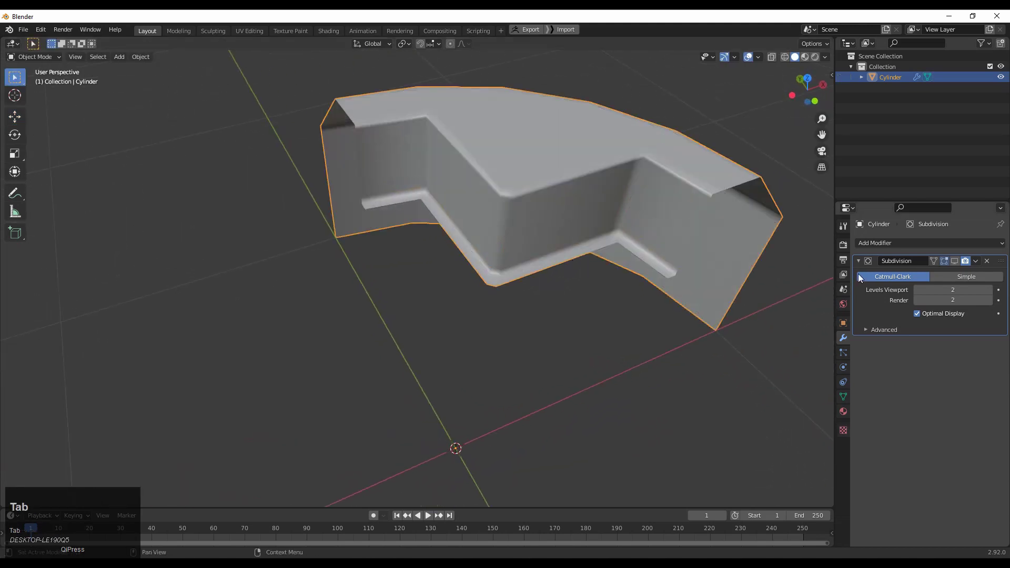
{"action": "left_click", "coordinate": [891, 242]}
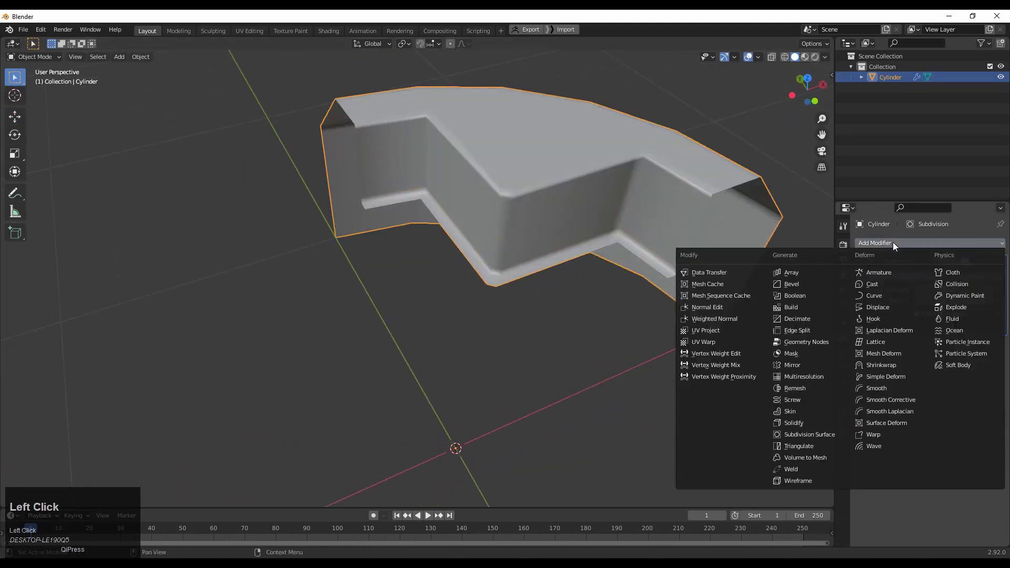
{"action": "left_click", "coordinate": [812, 367]}
{"action": "left_click", "coordinate": [955, 361]}
{"action": "middle_click_drag", "start_coordinate": [440, 168], "coordinate": [470, 282]}
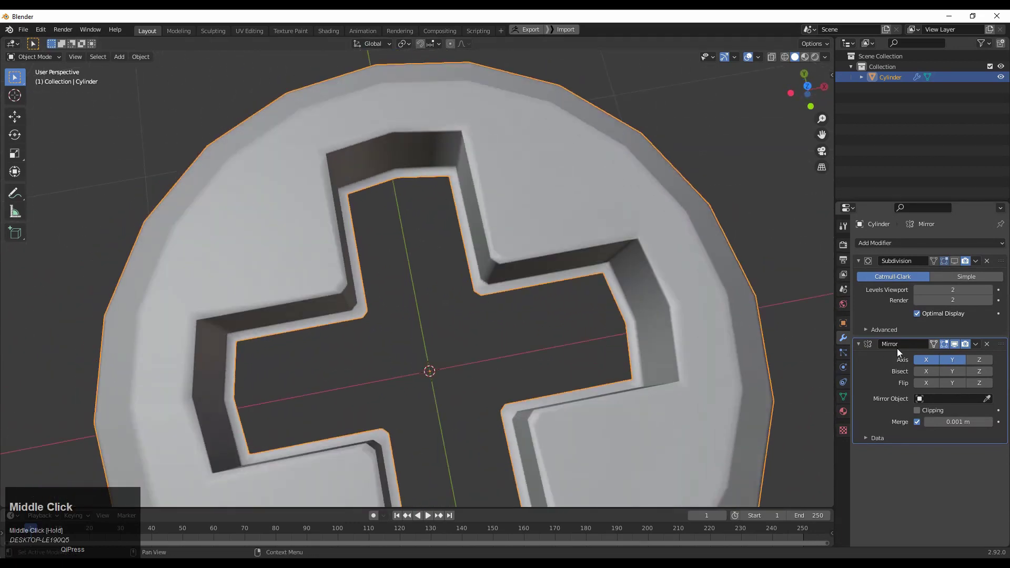
{"action": "left_click", "coordinate": [976, 344]}
{"action": "left_click", "coordinate": [967, 353]}
{"action": "key", "text": "Tab"}
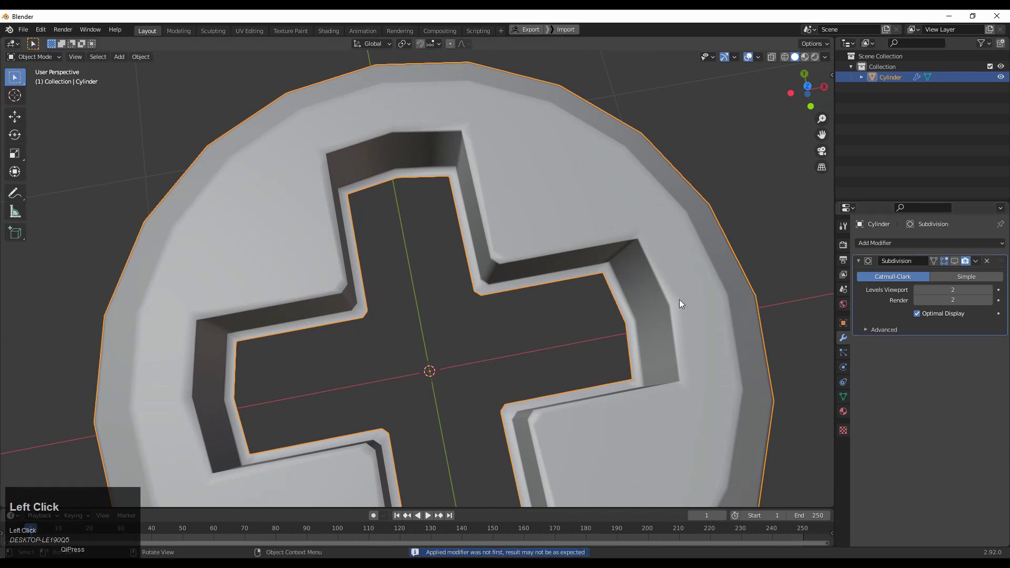
{"action": "middle_click_drag", "start_coordinate": [578, 282], "coordinate": [541, 237]}
{"action": "key", "text": "ctrl+z"}
{"action": "key", "text": "ctrl+z"}
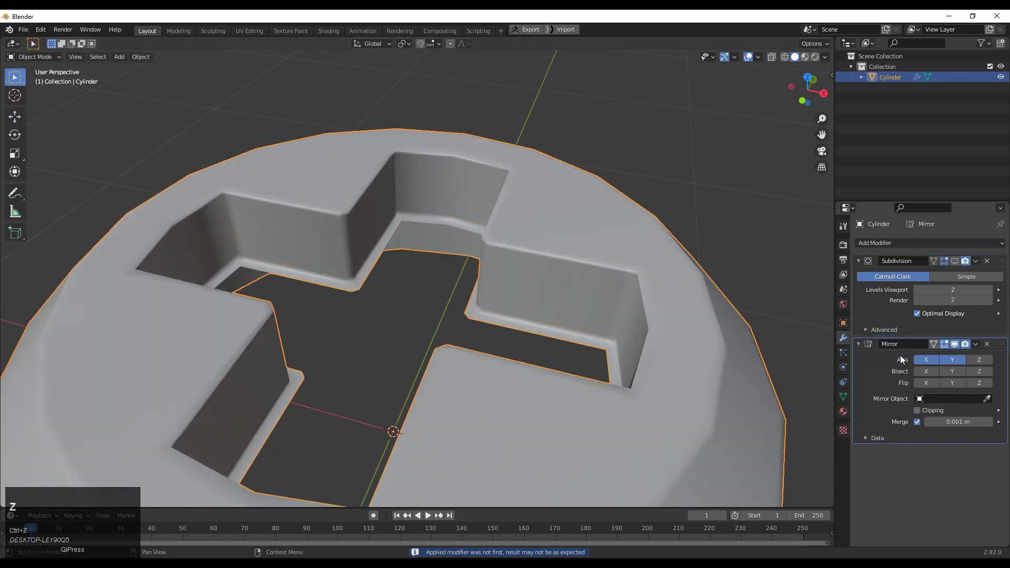
- Apply the Mirror modifier and fill the open bottom loop of the cross recess with a face
{"action": "left_click", "coordinate": [975, 345]}
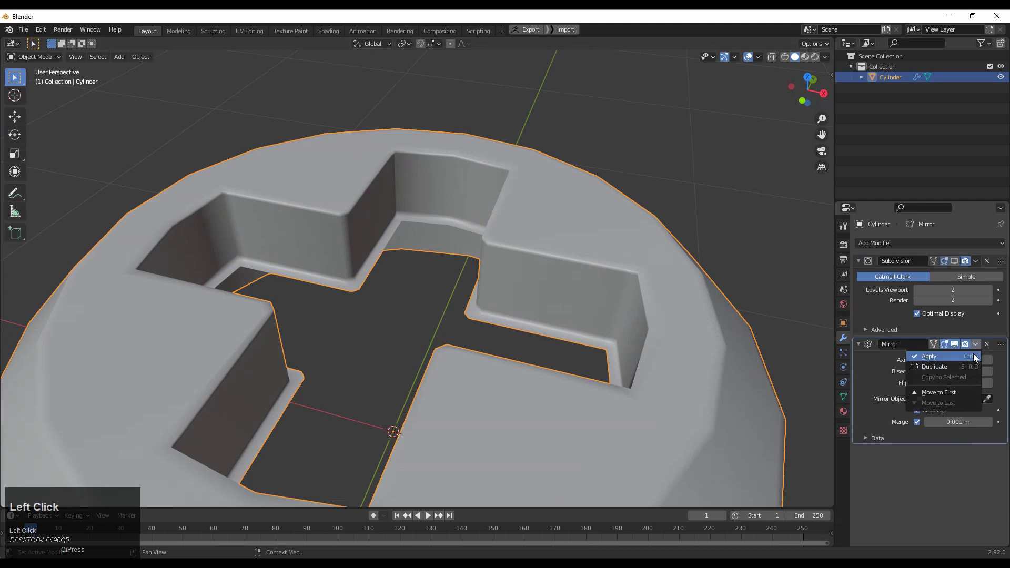
{"action": "left_click", "coordinate": [925, 354]}
{"action": "key", "text": "Tab"}
{"action": "key", "text": "2"}
{"action": "middle_click_drag", "start_coordinate": [419, 249], "coordinate": [738, 111]}
{"action": "left_click", "coordinate": [466, 282], "text": "alt"}
{"action": "key", "text": "f"}
{"action": "left_click", "coordinate": [476, 297]}
- Connect the opposite arm-end midpoints of the recess floor with one horizontal and one vertical edge through the centre
{"action": "left_click", "coordinate": [806, 90]}
{"action": "middle_click_drag", "start_coordinate": [611, 223], "coordinate": [609, 209], "text": "shift"}
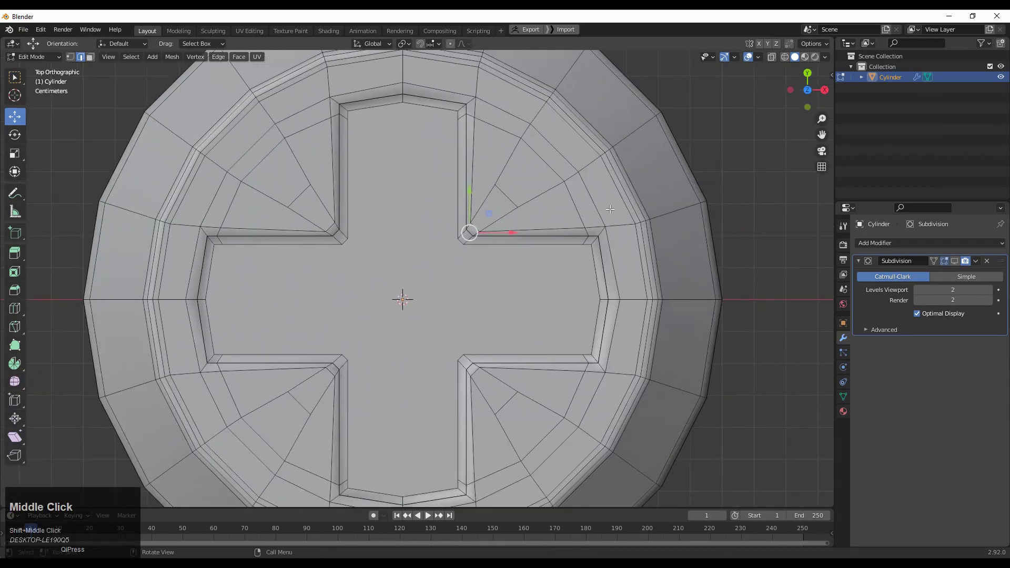
{"action": "key", "text": "1"}
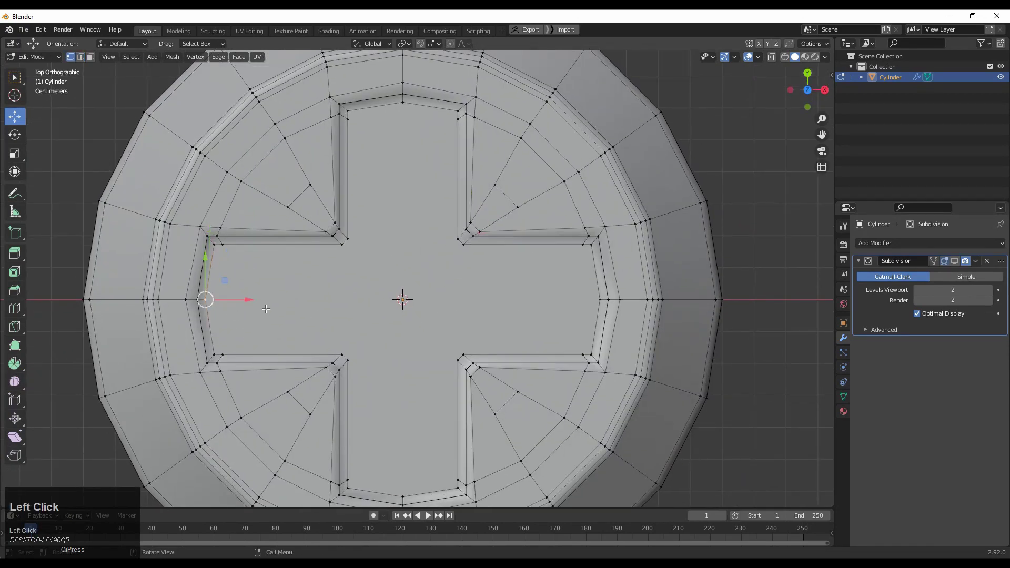
{"action": "left_click", "coordinate": [586, 301], "text": "shift"}
{"action": "right_click", "coordinate": [573, 284]}
{"action": "left_click", "coordinate": [526, 284]}
{"action": "left_click", "coordinate": [402, 104]}
{"action": "middle_click_drag", "start_coordinate": [421, 295], "coordinate": [421, 183], "text": "shift"}
{"action": "left_click", "coordinate": [403, 384], "text": "shift"}
{"action": "right_click", "coordinate": [402, 295]}
{"action": "left_click", "coordinate": [401, 294]}
{"action": "middle_click_drag", "start_coordinate": [451, 292], "coordinate": [447, 304], "text": "shift"}
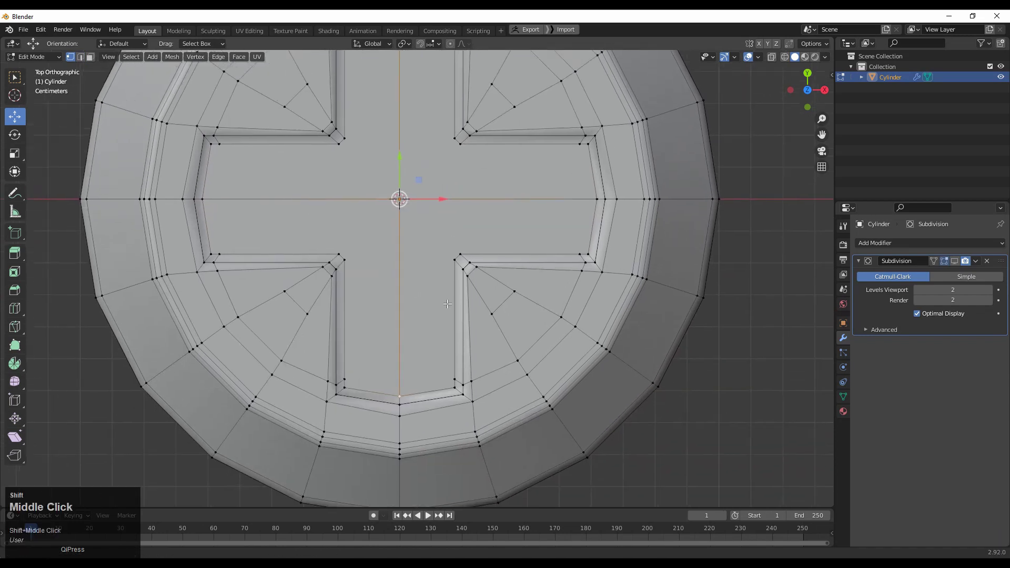
- Connect the inner corner vertices of the cross floor to outline a central square
{"action": "middle_click_drag", "start_coordinate": [370, 150], "coordinate": [370, 253], "text": "shift"}
{"action": "left_click", "coordinate": [358, 239]}
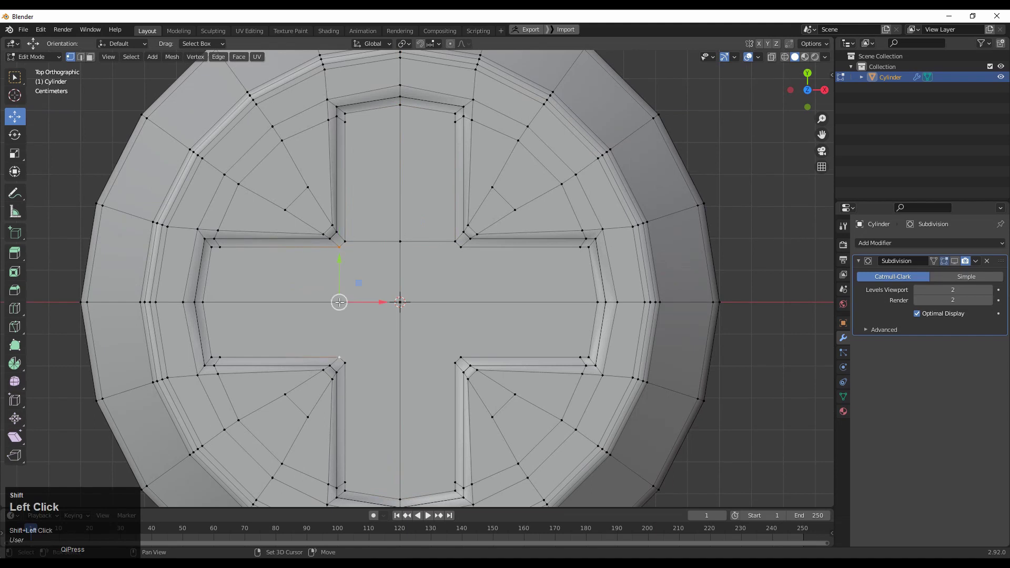
{"action": "left_click", "coordinate": [464, 249]}
{"action": "left_click", "coordinate": [461, 357], "text": "shift"}
{"action": "right_click", "coordinate": [449, 302]}
{"action": "left_click", "coordinate": [449, 301]}
{"action": "left_click", "coordinate": [455, 363]}
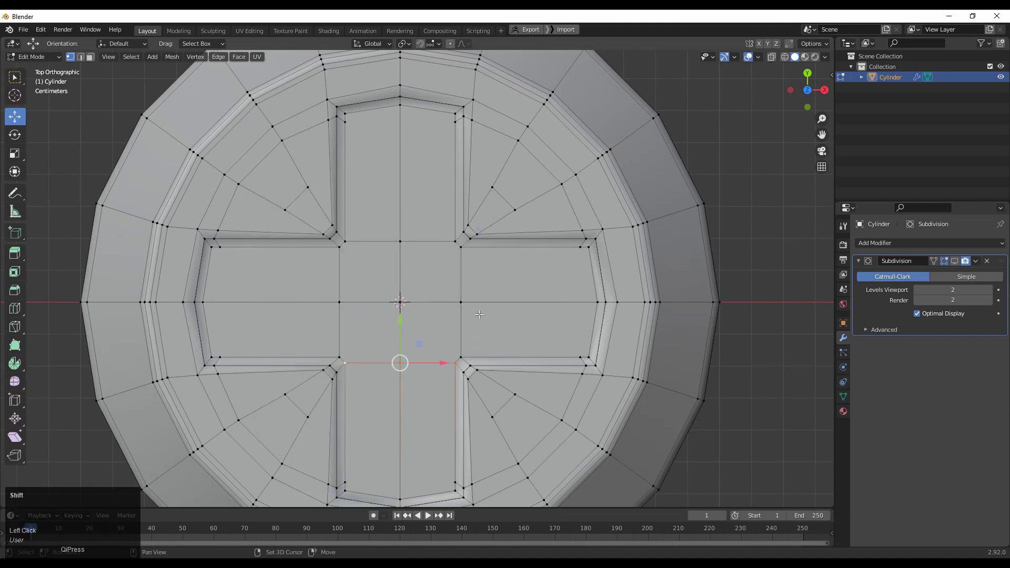
- Connect the paired side vertices near each arm's end with an edge across the floor of all four arms
{"action": "middle_click_drag", "start_coordinate": [479, 314], "coordinate": [488, 322], "text": "shift"}
{"action": "left_click", "coordinate": [590, 254], "text": "shift"}
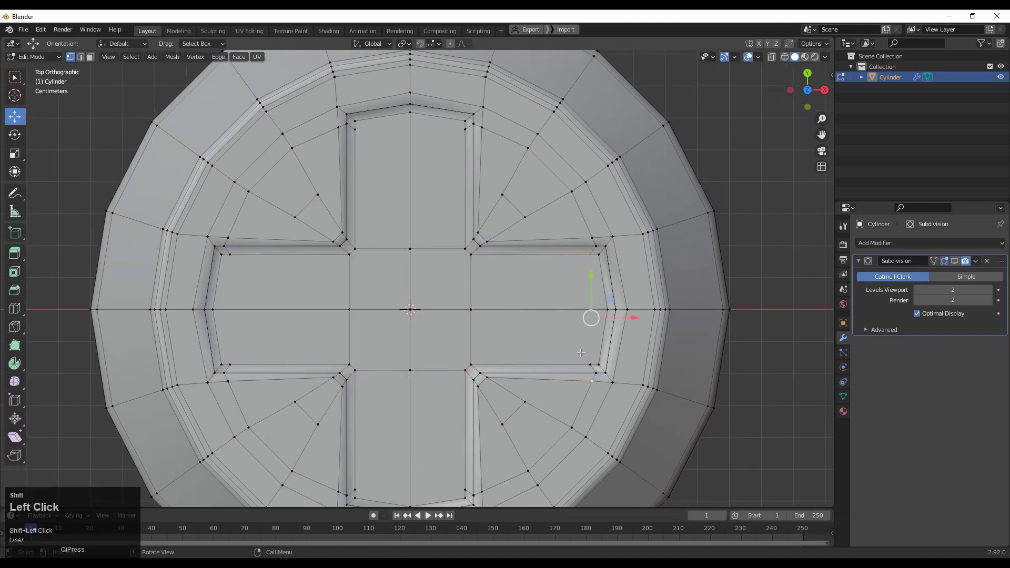
{"action": "key", "text": "w"}
{"action": "right_click", "coordinate": [565, 315]}
{"action": "left_click", "coordinate": [564, 311]}
{"action": "middle_click_drag", "start_coordinate": [442, 259], "coordinate": [474, 315], "text": "shift"}
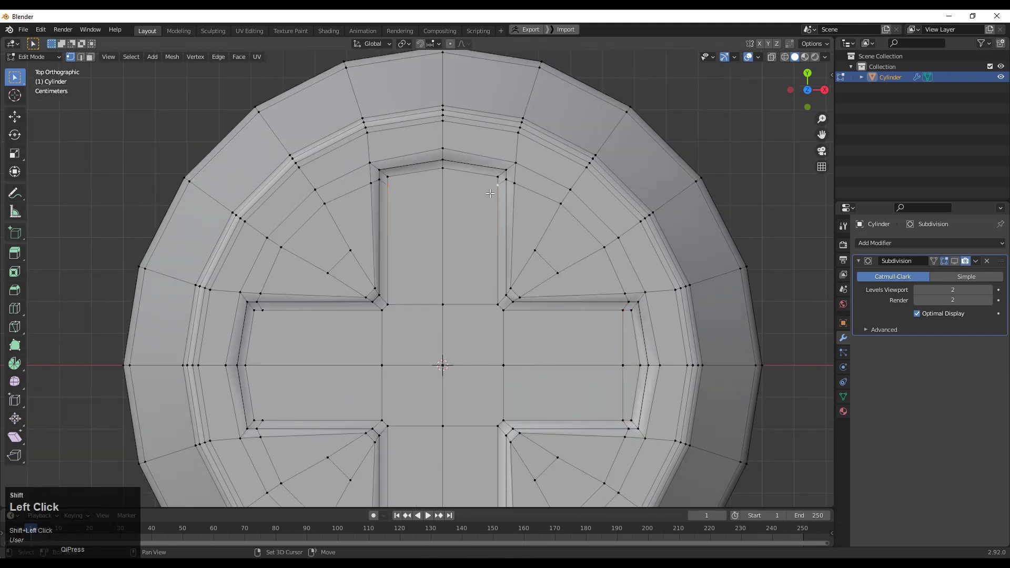
{"action": "left_click", "coordinate": [263, 311]}
{"action": "left_click", "coordinate": [262, 420], "text": "shift"}
{"action": "right_click", "coordinate": [271, 388]}
{"action": "left_click", "coordinate": [276, 384]}
{"action": "middle_click_drag", "start_coordinate": [337, 420], "coordinate": [321, 312], "text": "shift"}
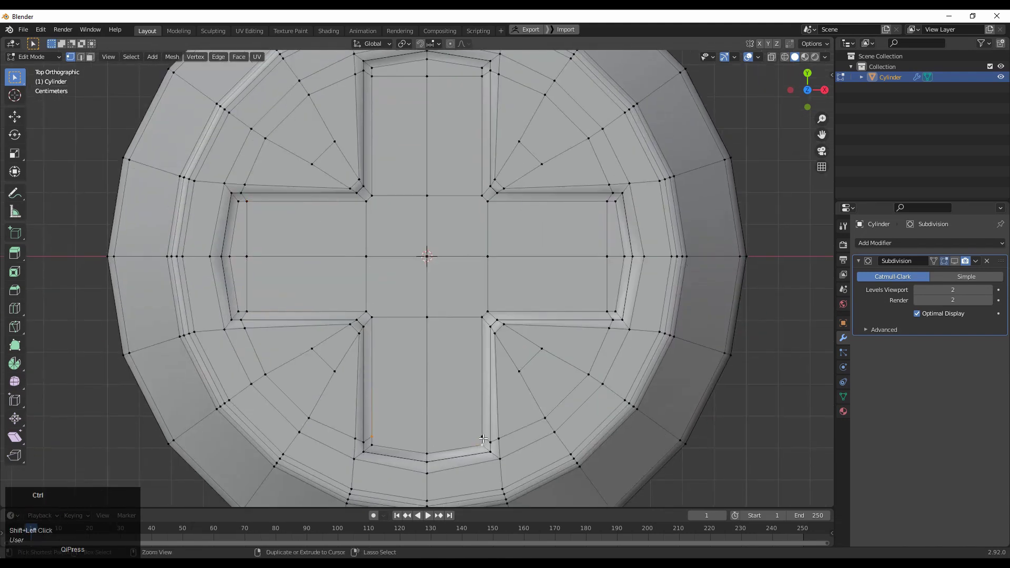
{"action": "middle_click_drag", "start_coordinate": [502, 303], "coordinate": [495, 342], "text": "shift"}
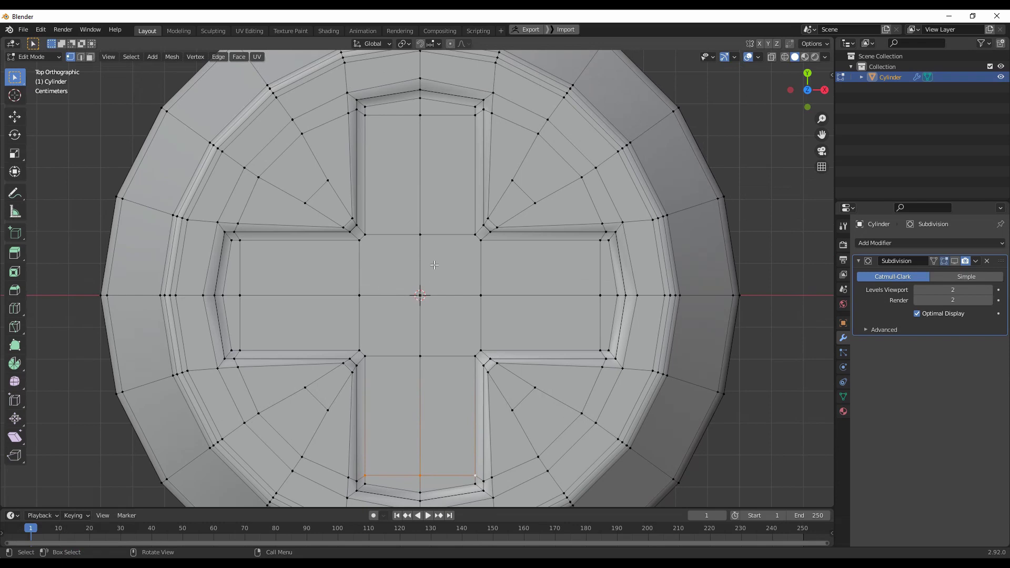
- Inset the four central floor faces by about 0.022 m and scale the inset to 0.799
{"action": "key", "text": "3"}
{"action": "left_click_drag", "start_coordinate": [435, 265], "coordinate": [381, 318]}
{"action": "middle_click_drag", "start_coordinate": [470, 333], "coordinate": [462, 305], "text": "shift"}
{"action": "middle_click_drag", "start_coordinate": [525, 335], "coordinate": [505, 322], "text": "shift"}
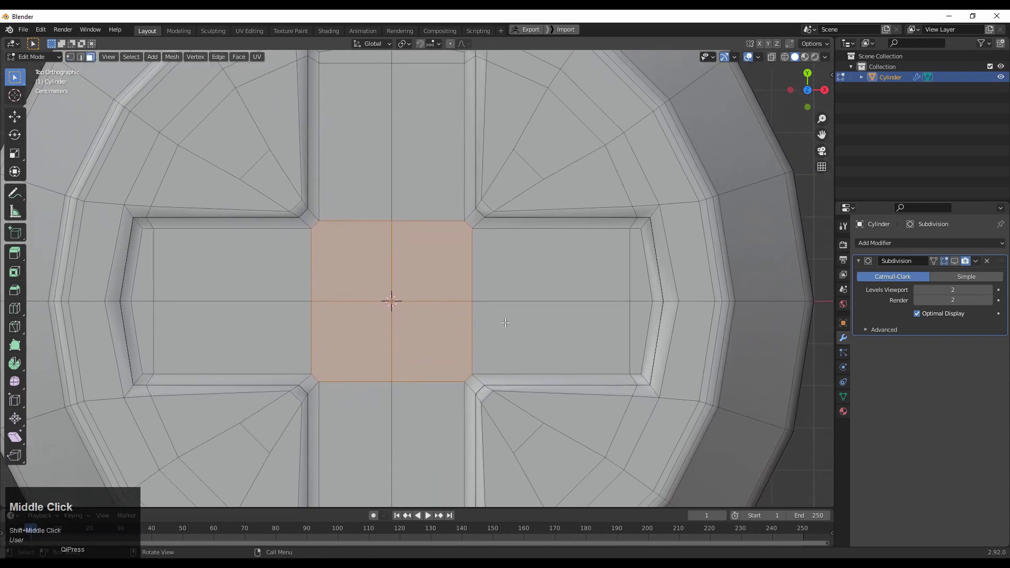
{"action": "key", "text": "i"}
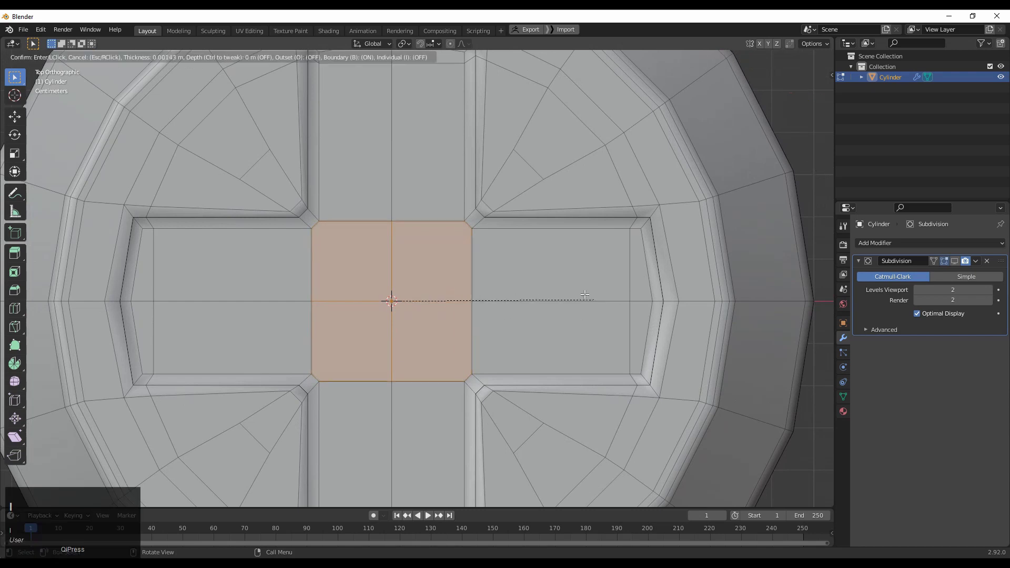
{"action": "left_click", "coordinate": [473, 294]}
{"action": "key", "text": "s"}
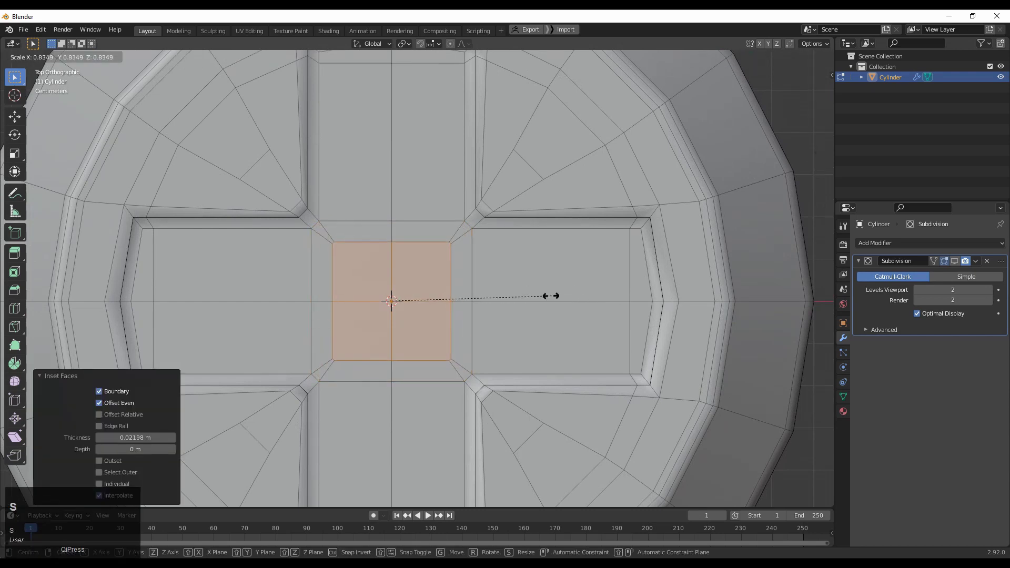
{"action": "left_click", "coordinate": [526, 294]}
- Shape the inset central faces into a circle with LoopTools and scale it to 0.8
{"action": "right_click", "coordinate": [358, 228]}
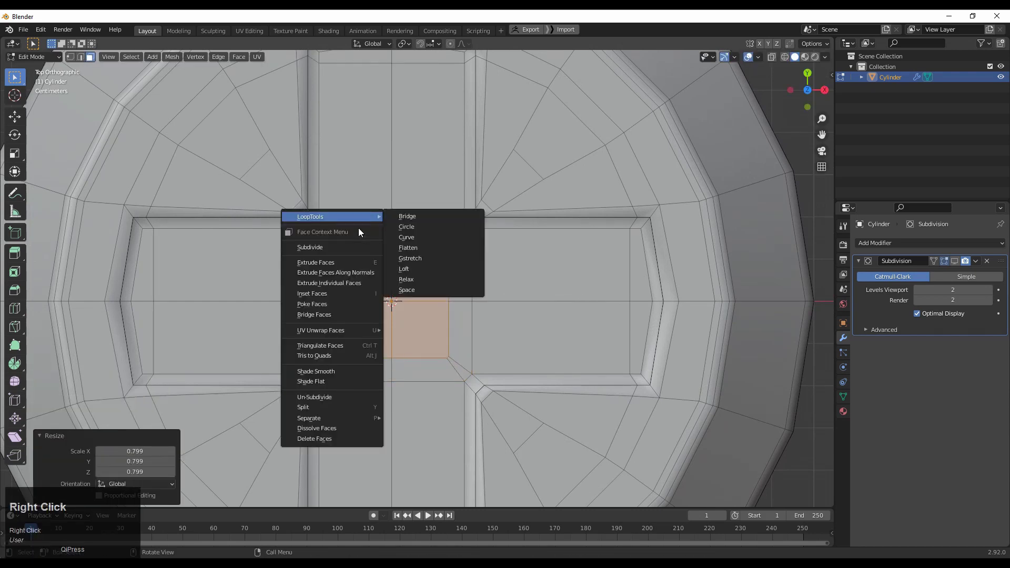
{"action": "left_click", "coordinate": [408, 227]}
{"action": "key", "text": "s"}
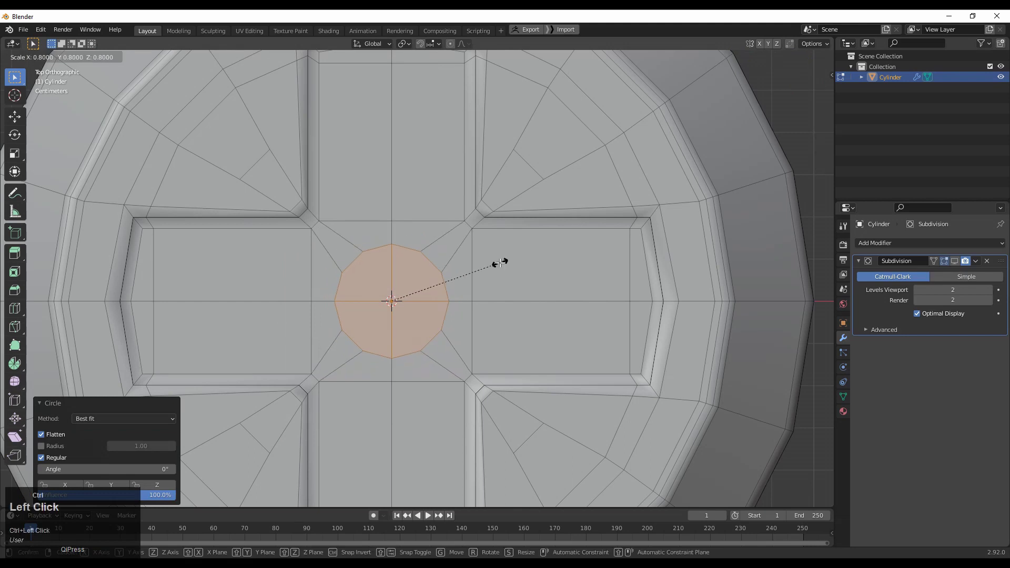
{"action": "left_click", "coordinate": [500, 263]}
- Dissolve the crossing edges inside the central circle
{"action": "key", "text": "1"}
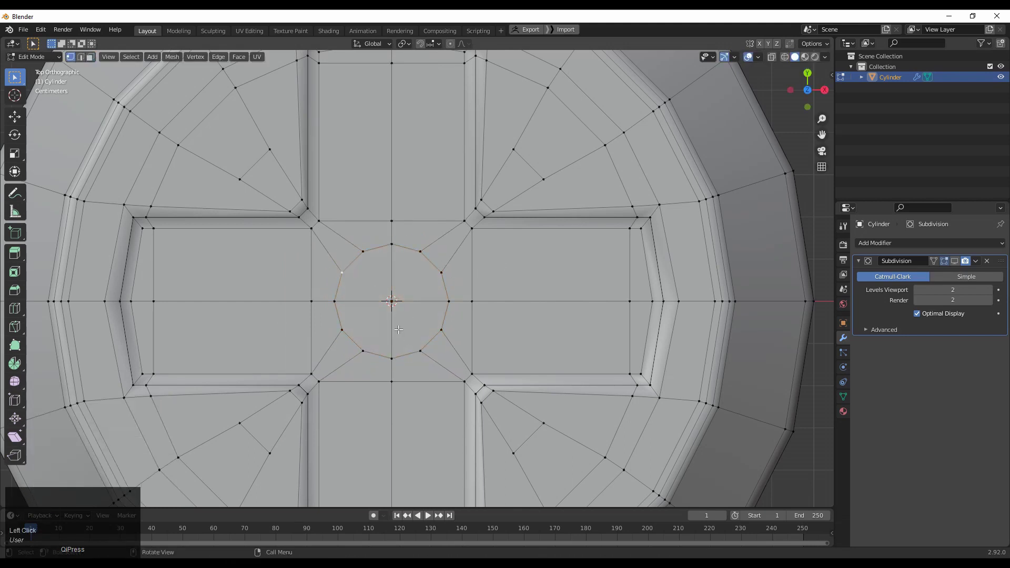
{"action": "key", "text": "2"}
{"action": "left_click", "coordinate": [388, 280]}
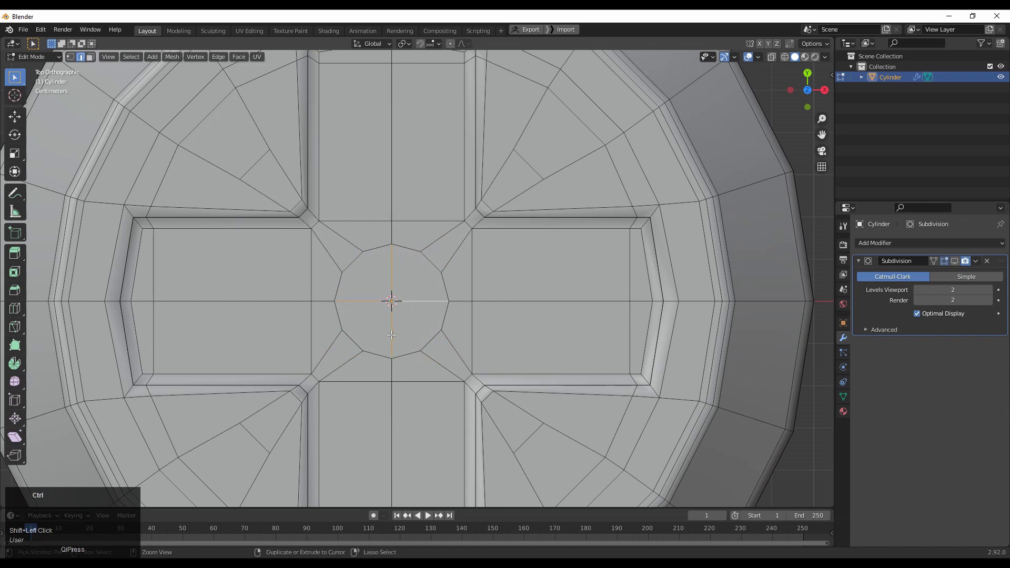
{"action": "key", "text": "ctrl+x"}
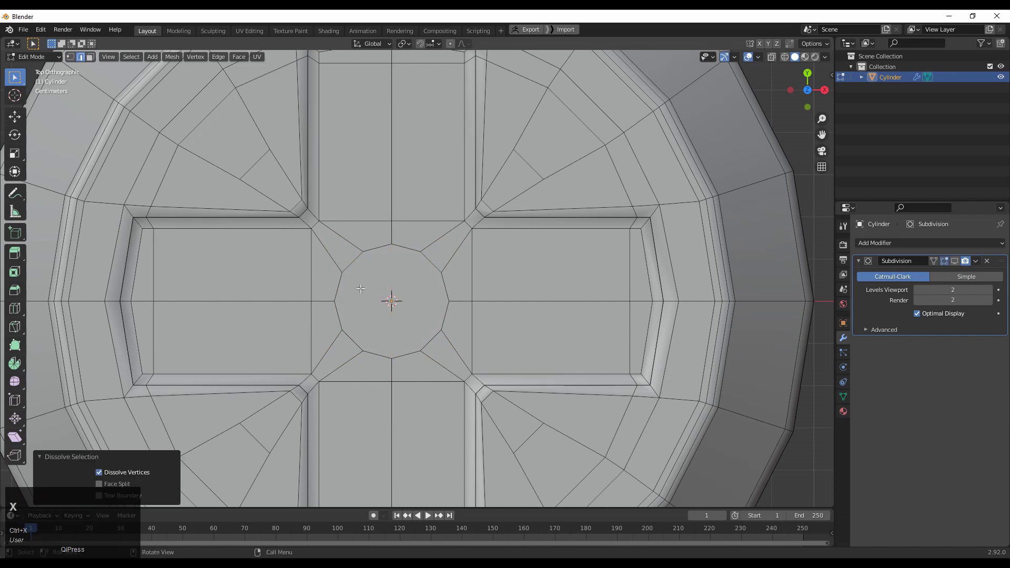
- Connect opposite vertices of the central circle with four crossing diagonal edges to form a quad grid
{"action": "key", "text": "1"}
{"action": "left_click", "coordinate": [355, 277]}
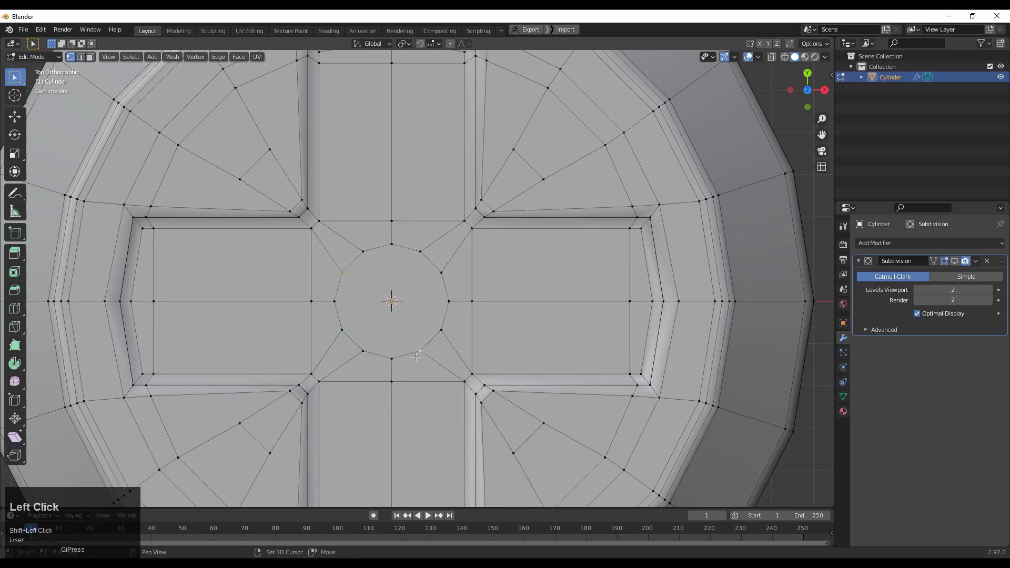
{"action": "right_click", "coordinate": [415, 357]}
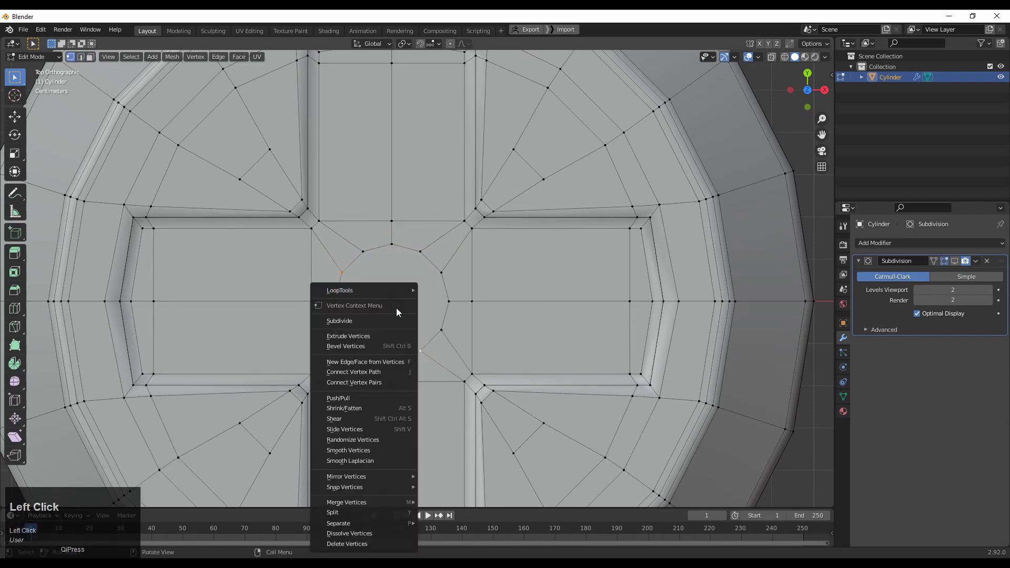
{"action": "left_click", "coordinate": [404, 383]}
{"action": "right_click", "coordinate": [445, 328]}
{"action": "left_click", "coordinate": [429, 301]}
{"action": "right_click", "coordinate": [437, 276]}
{"action": "left_click", "coordinate": [435, 277]}
{"action": "right_click", "coordinate": [346, 322]}
{"action": "left_click", "coordinate": [345, 323]}
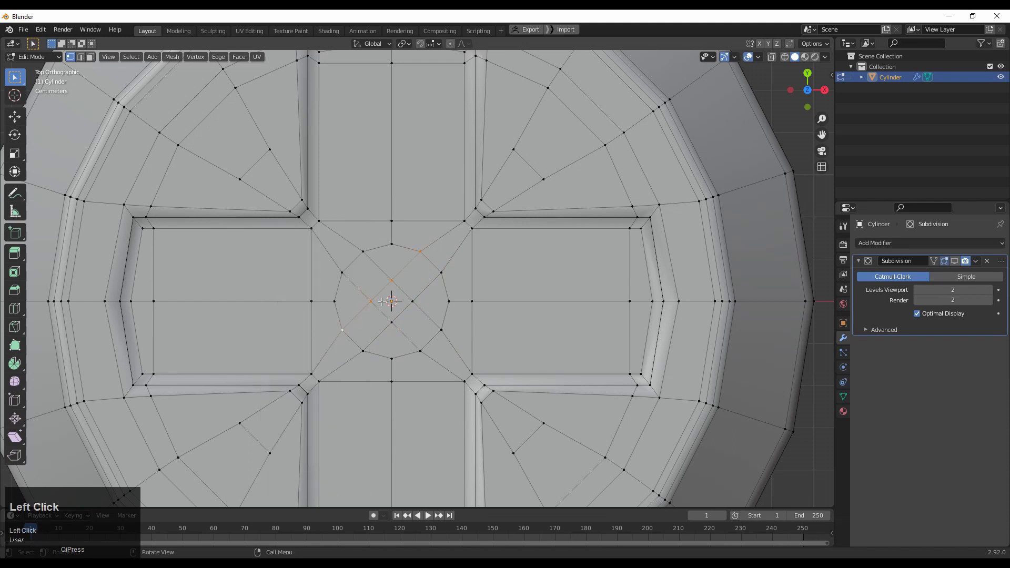
{"action": "left_click", "coordinate": [410, 278]}
{"action": "left_click", "coordinate": [395, 339]}
- Examine the face loops around the recess walls, rim and floor edge to check the topology
{"action": "middle_click_drag", "start_coordinate": [394, 339], "coordinate": [466, 251], "text": "ctrl"}
{"action": "key", "text": "Tab"}
{"action": "key", "text": "Tab"}
{"action": "left_click", "coordinate": [513, 269]}
{"action": "left_click", "coordinate": [500, 319]}
{"action": "left_click", "coordinate": [545, 179], "text": "alt"}
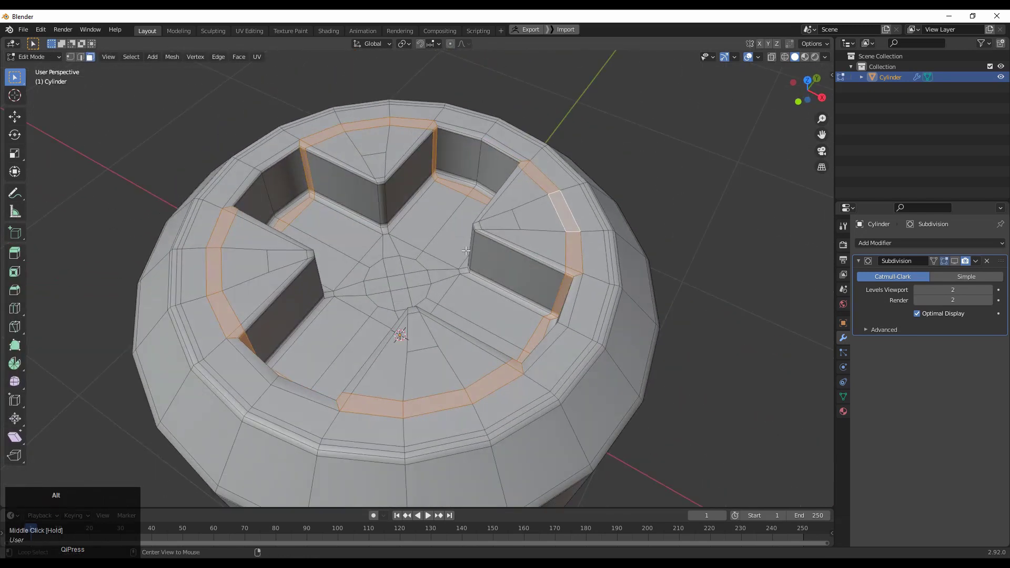
{"action": "left_click", "coordinate": [479, 229], "text": "alt"}
{"action": "left_click", "coordinate": [463, 260], "text": "alt"}
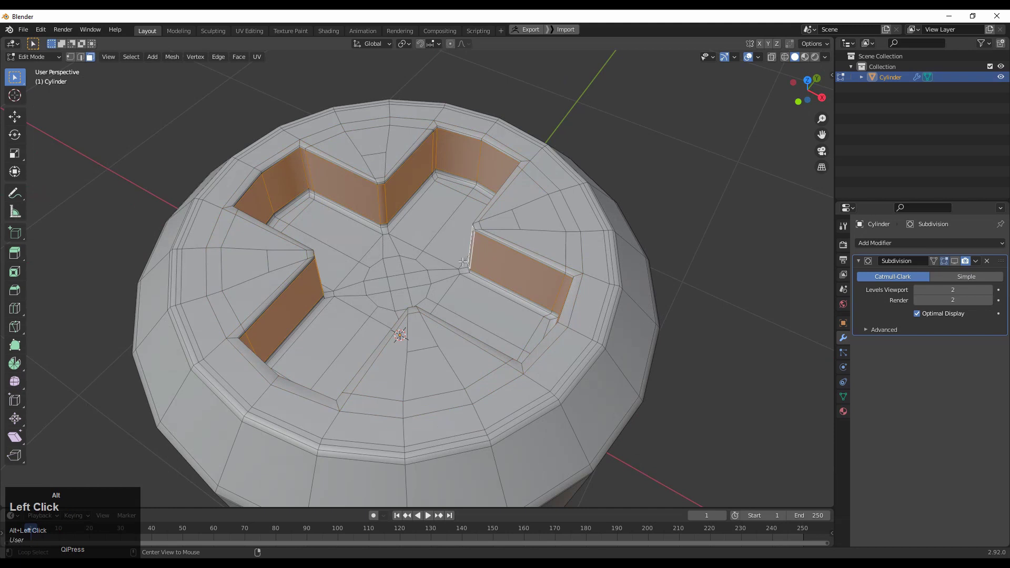
{"action": "left_click", "coordinate": [464, 272], "text": "alt"}
{"action": "middle_click_drag", "start_coordinate": [439, 331], "coordinate": [345, 330]}
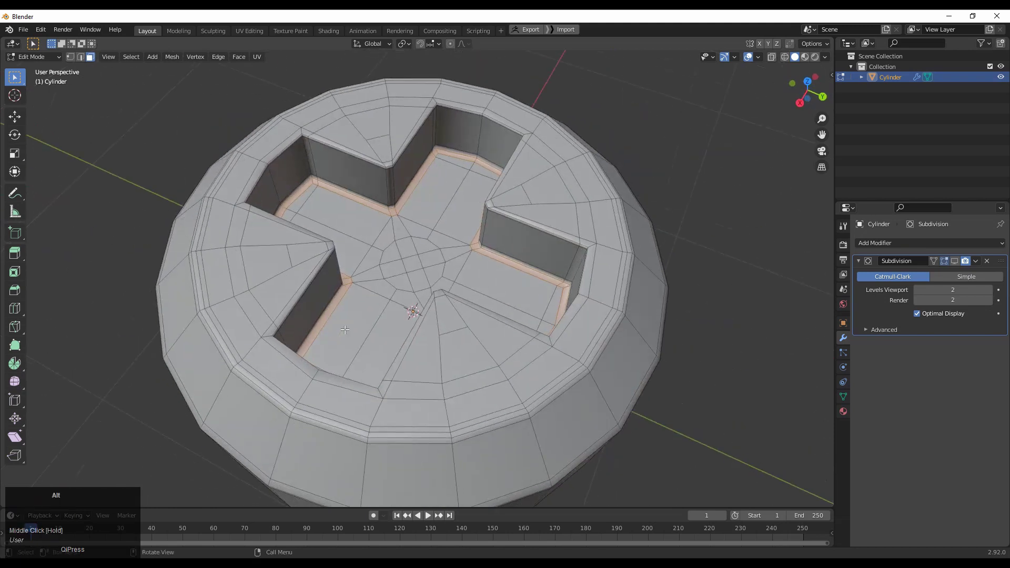
{"action": "left_click", "coordinate": [423, 396], "text": "alt"}
{"action": "left_click", "coordinate": [380, 390], "text": "alt"}
{"action": "middle_click_drag", "start_coordinate": [380, 390], "coordinate": [439, 365]}
- Leave mesh editing and show the Subdivision modifier in the viewport to view the smoothed cap
{"action": "key", "text": "Tab"}
{"action": "left_click", "coordinate": [956, 261]}
{"action": "middle_click_drag", "start_coordinate": [437, 283], "coordinate": [256, 175]}
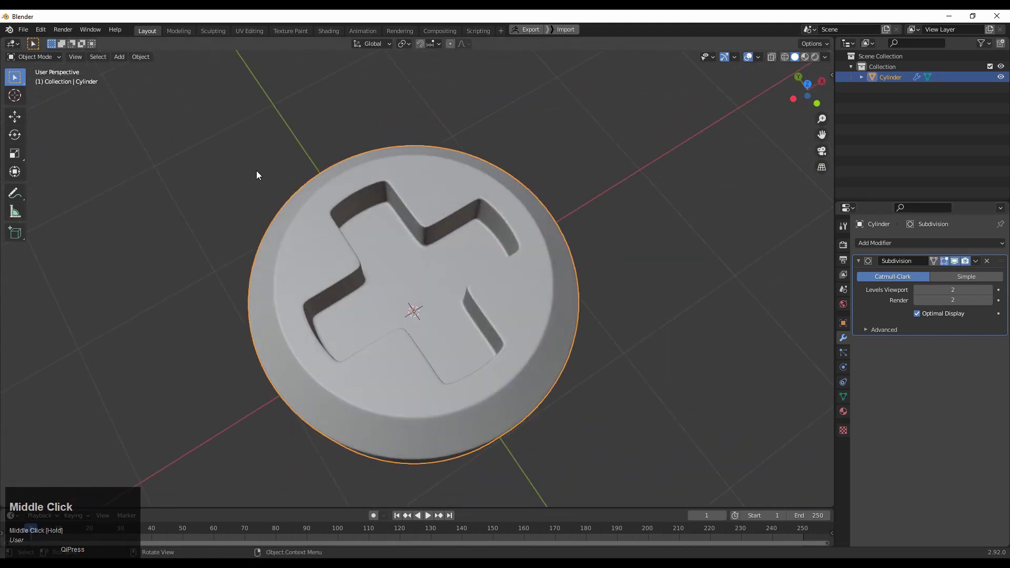